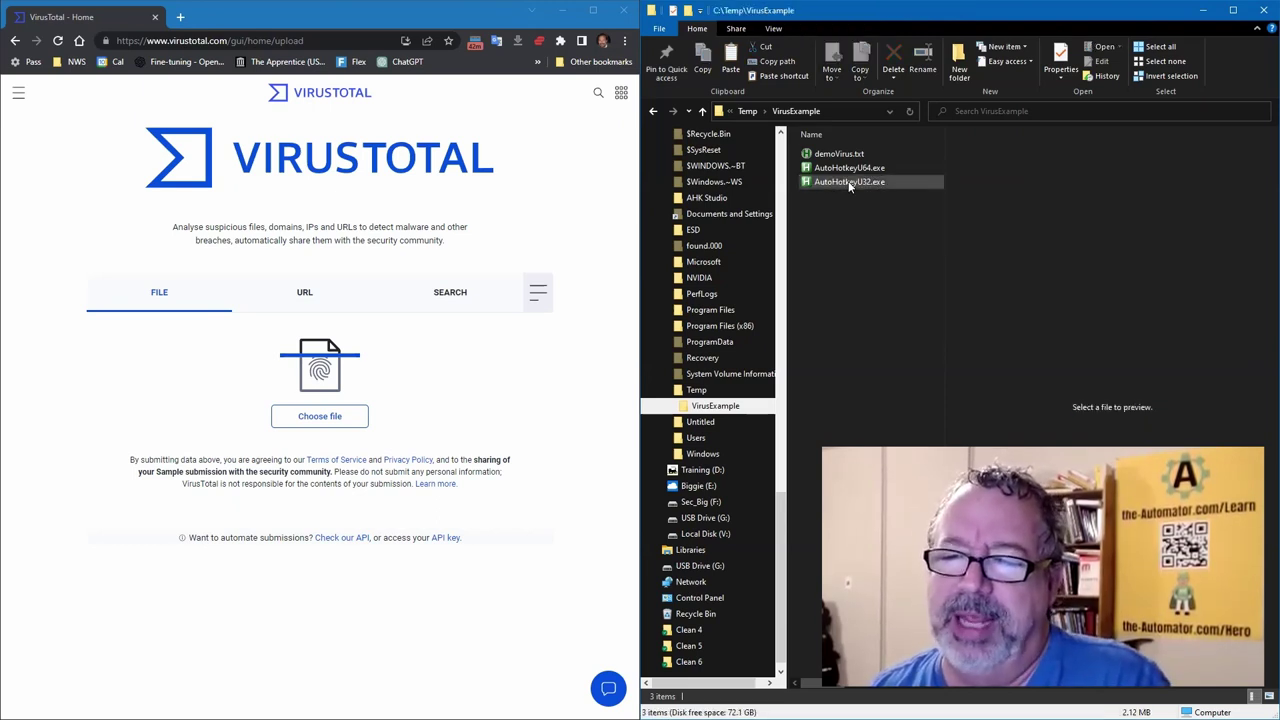
# Step: Scan AutoHotkeyU32.exe on VirusTotal and capture a floating clip of the vendor names Bkav Pro and SecureAge
pyautogui.moveTo(845, 180); pyautogui.dragTo(366, 268)
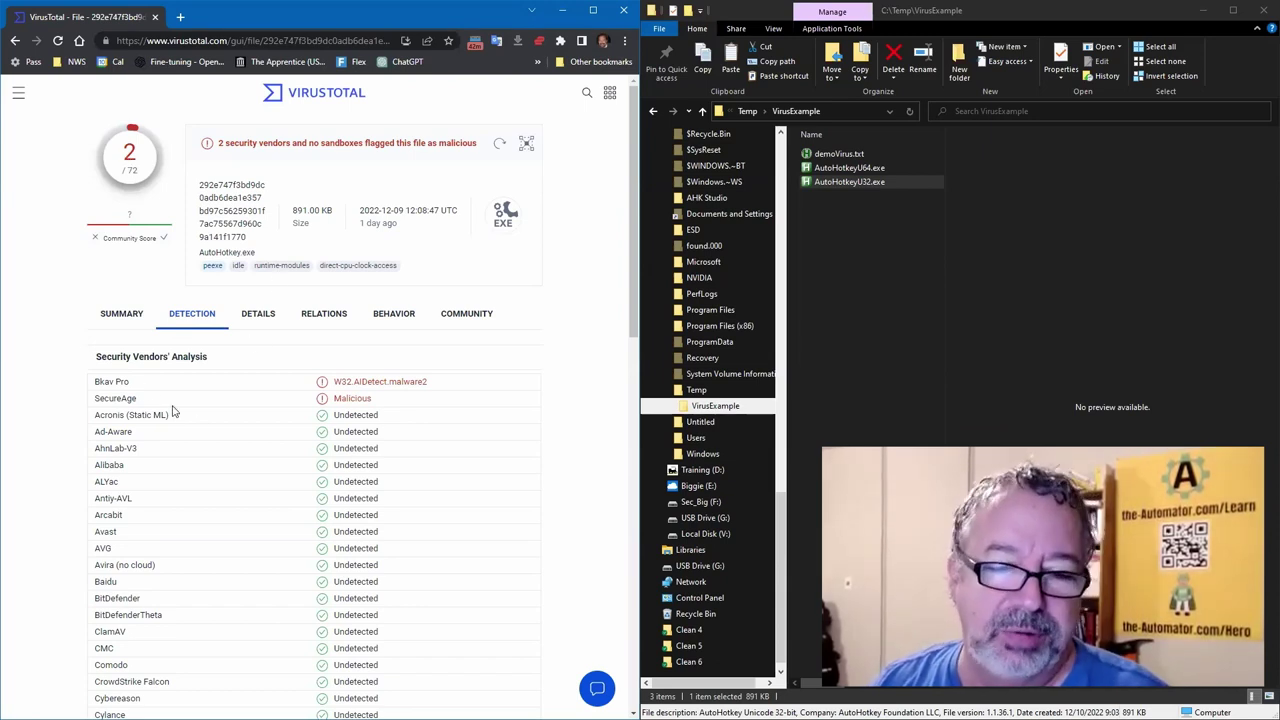
pyautogui.moveTo(67, 365); pyautogui.dragTo(177, 400)
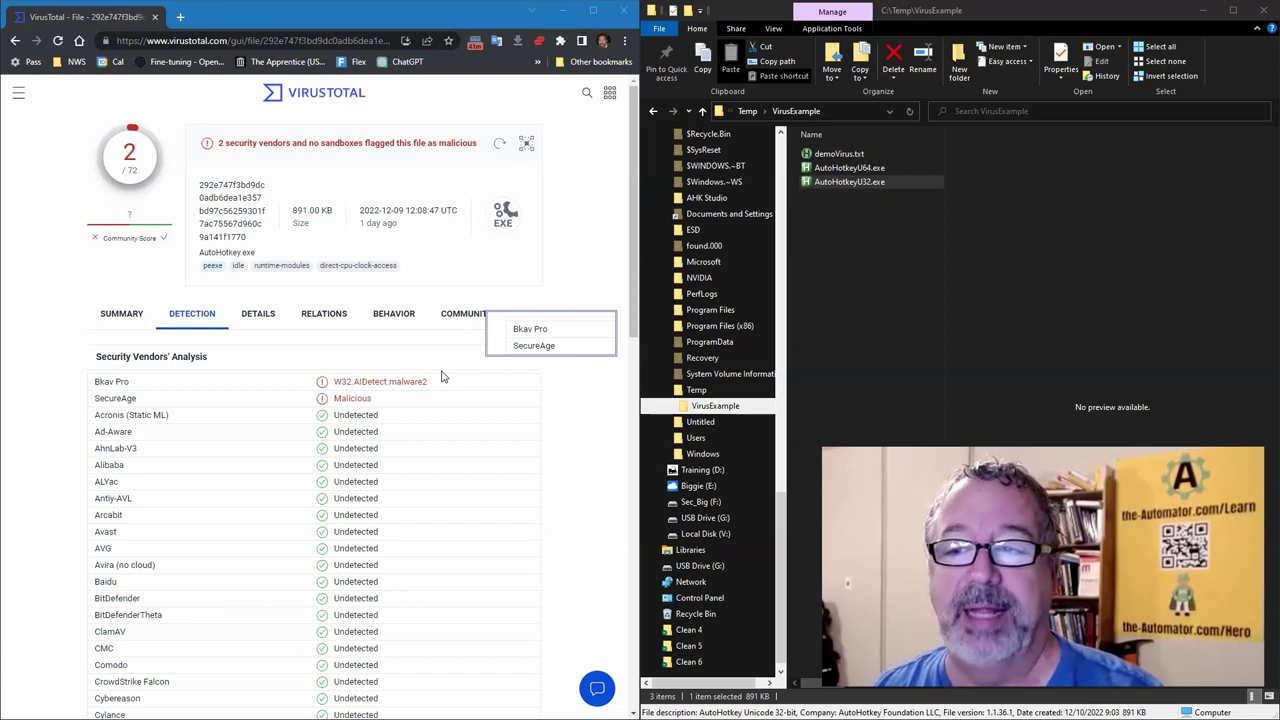
# Step: Preview the contents of demoVirus.txt and rename the file to demoVirus.ahk, accepting the extension change
pyautogui.click(839, 154)
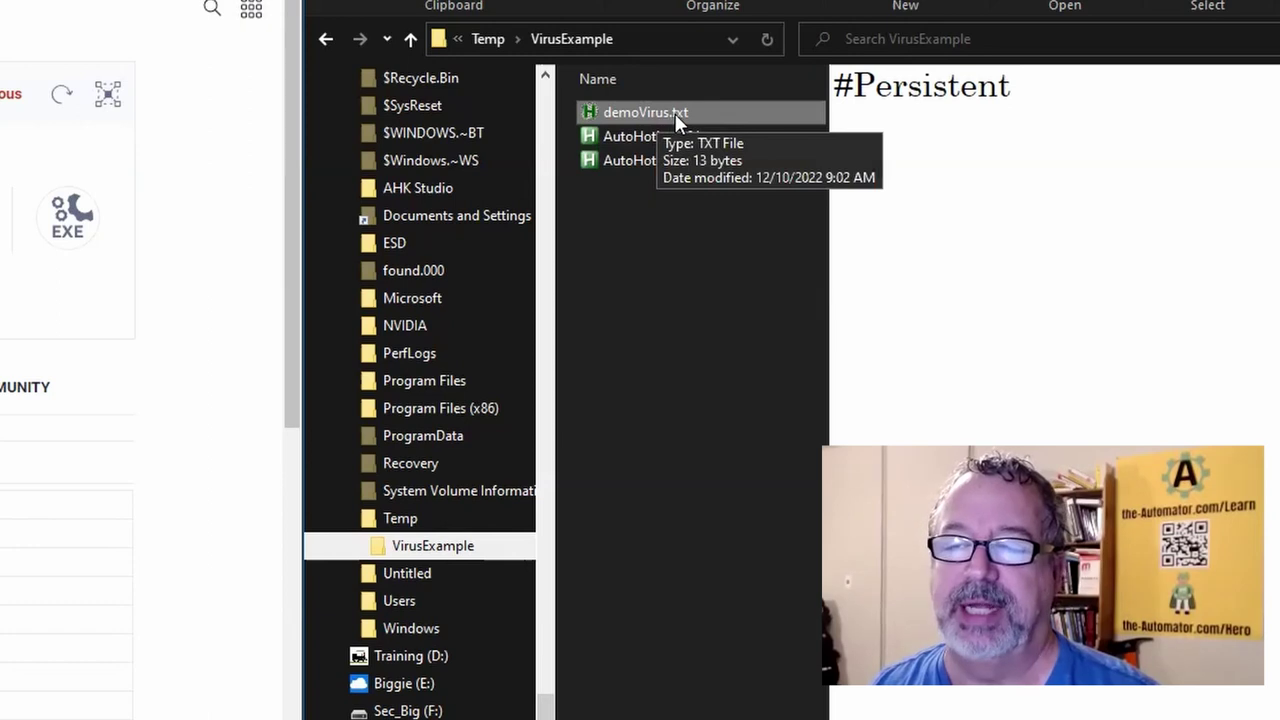
pyautogui.click(1095, 93)
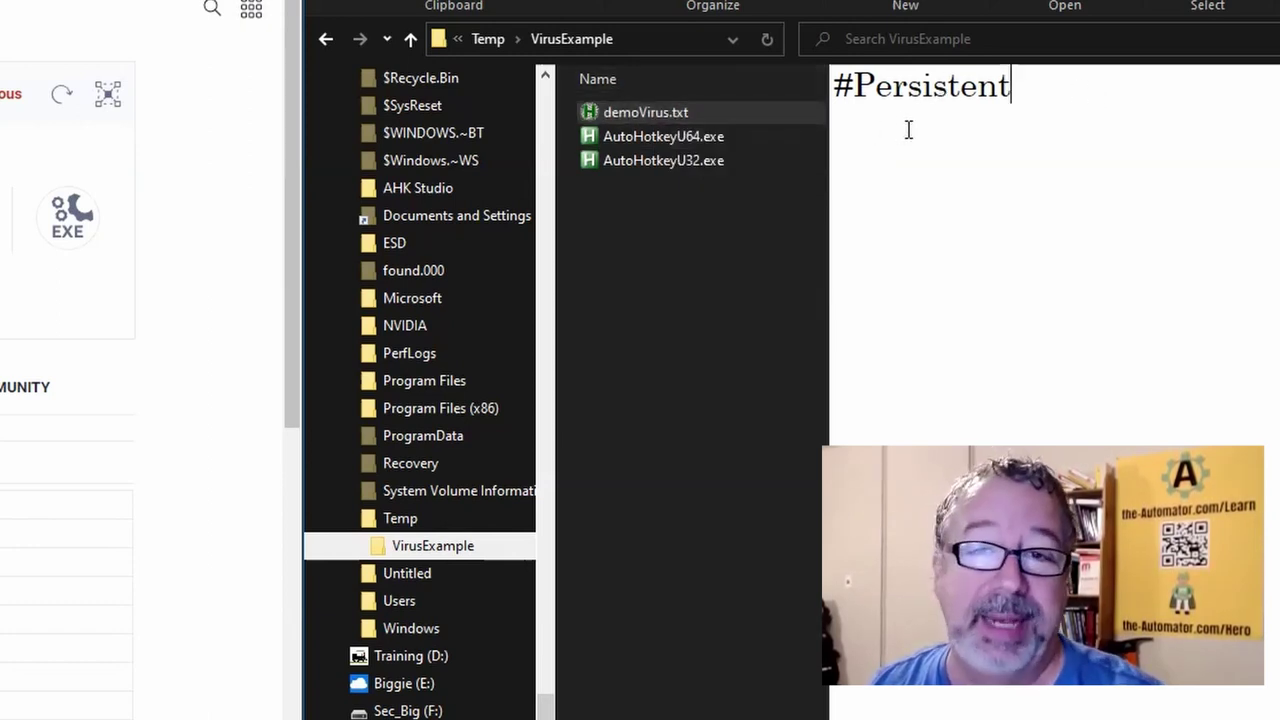
pyautogui.click(679, 111)
pyautogui.press('F2')
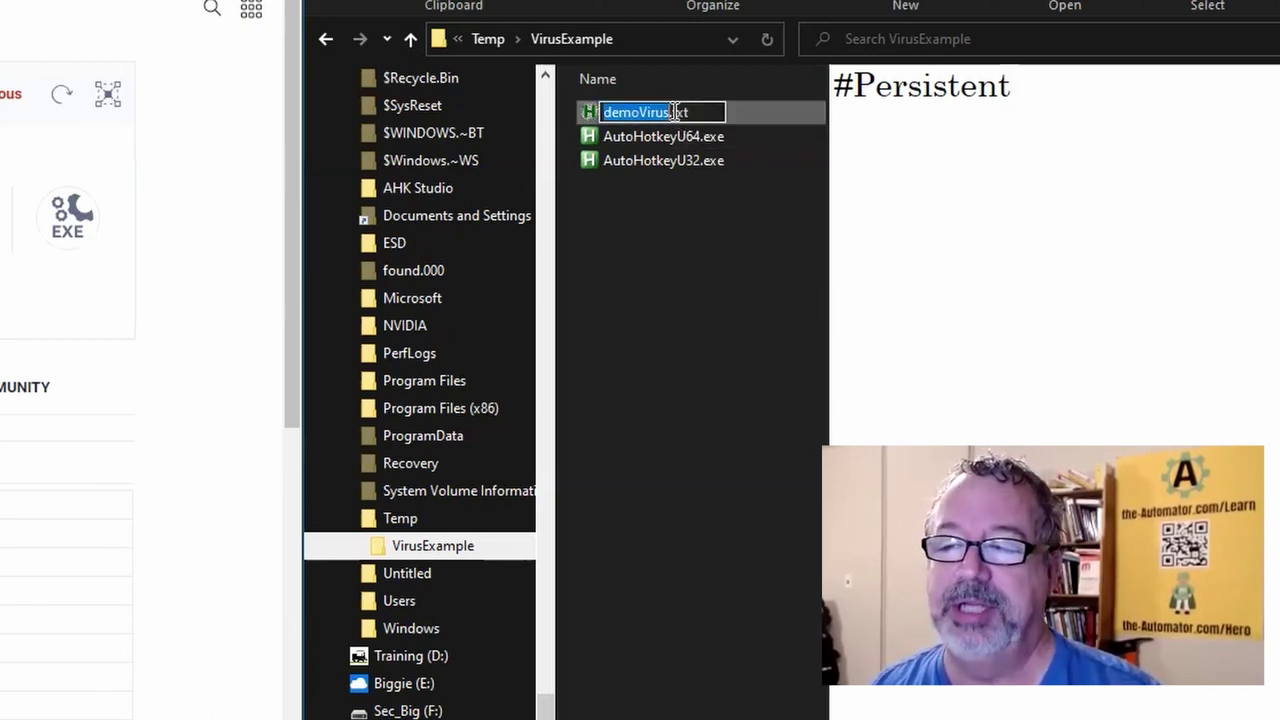
pyautogui.hotkey('shift', 'End')
pyautogui.write('ahk')
pyautogui.press('Return')
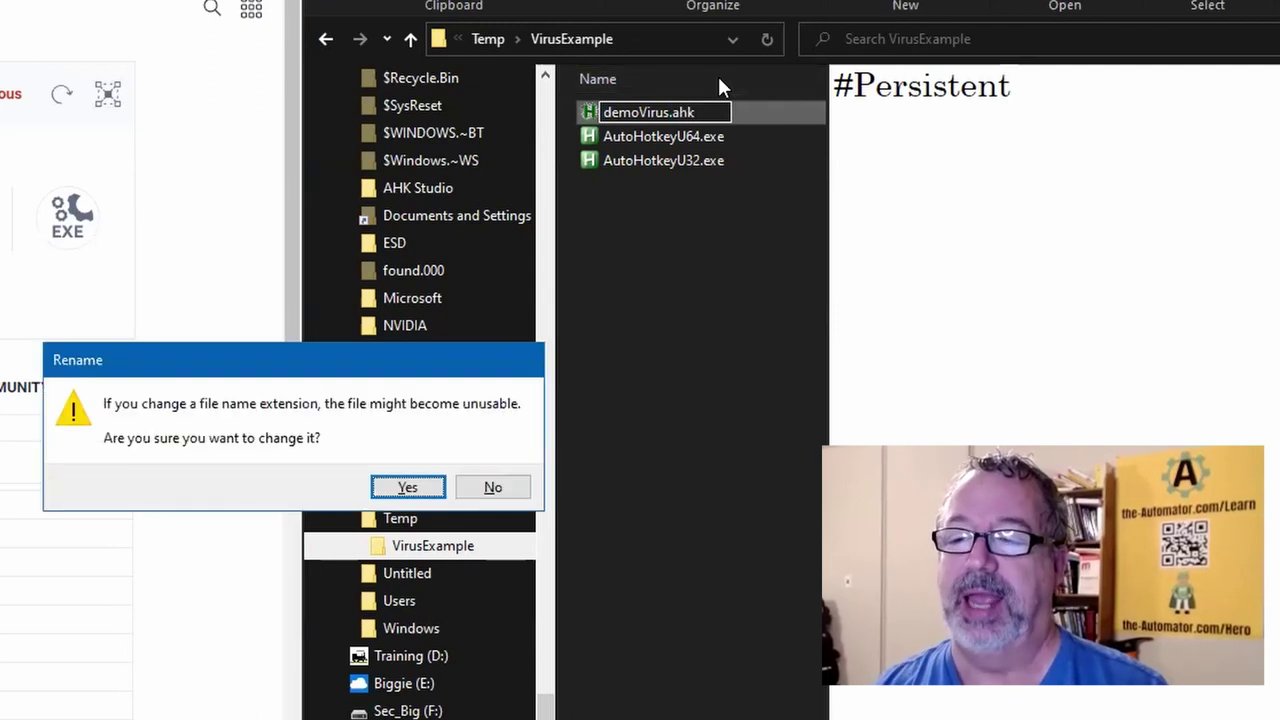
pyautogui.click(418, 488)
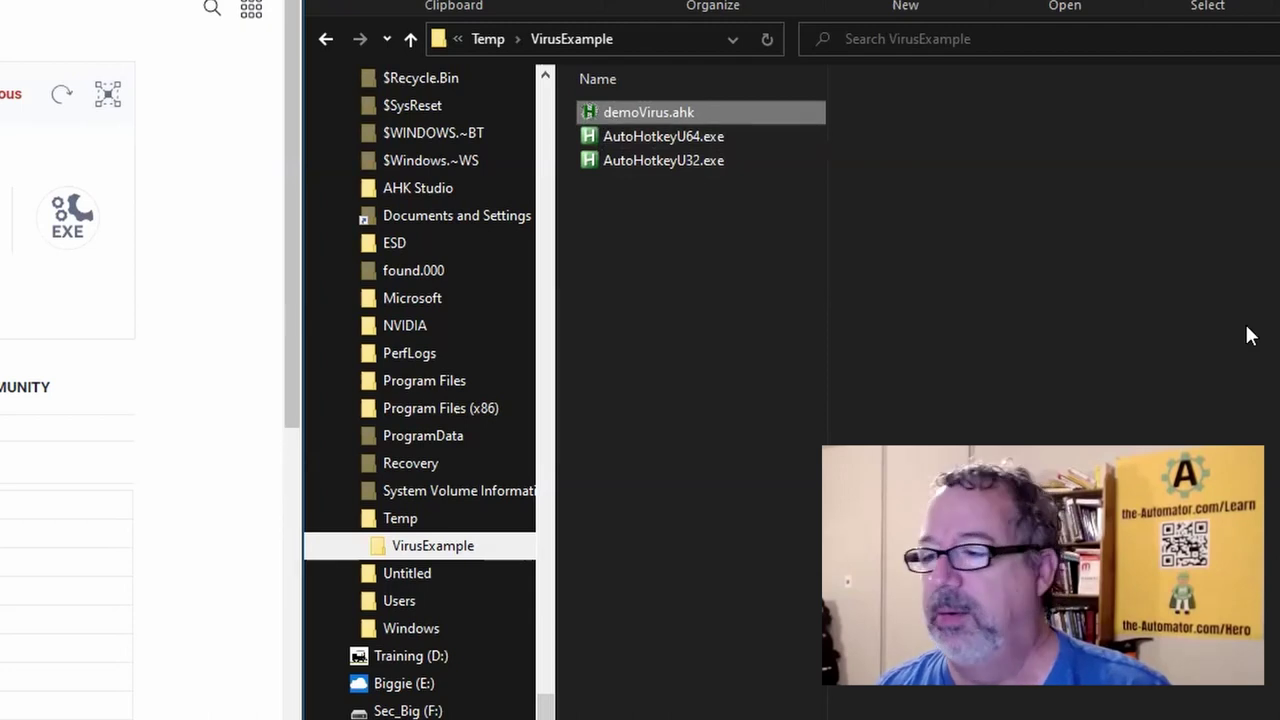
# Step: Compile the demoVirus.ahk script directly into an executable with the default compiler settings
pyautogui.rightClick(587, 110)
pyautogui.click(666, 186)
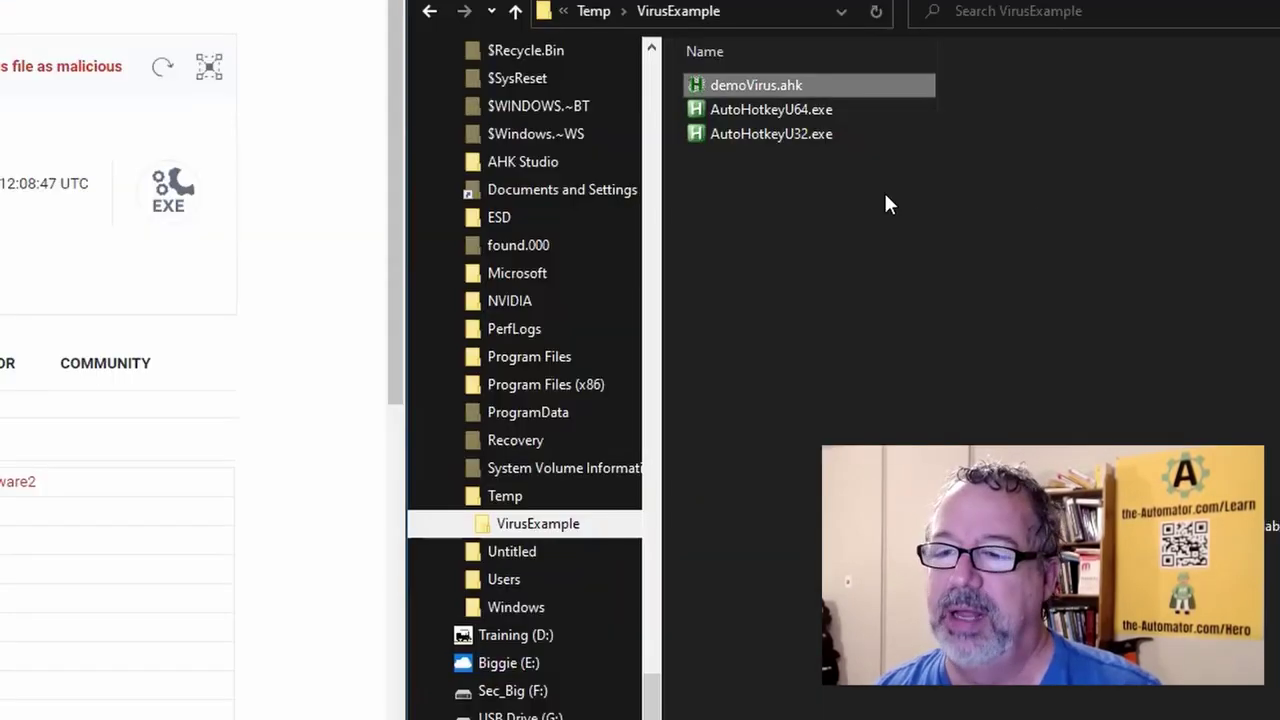
pyautogui.rightClick(741, 87)
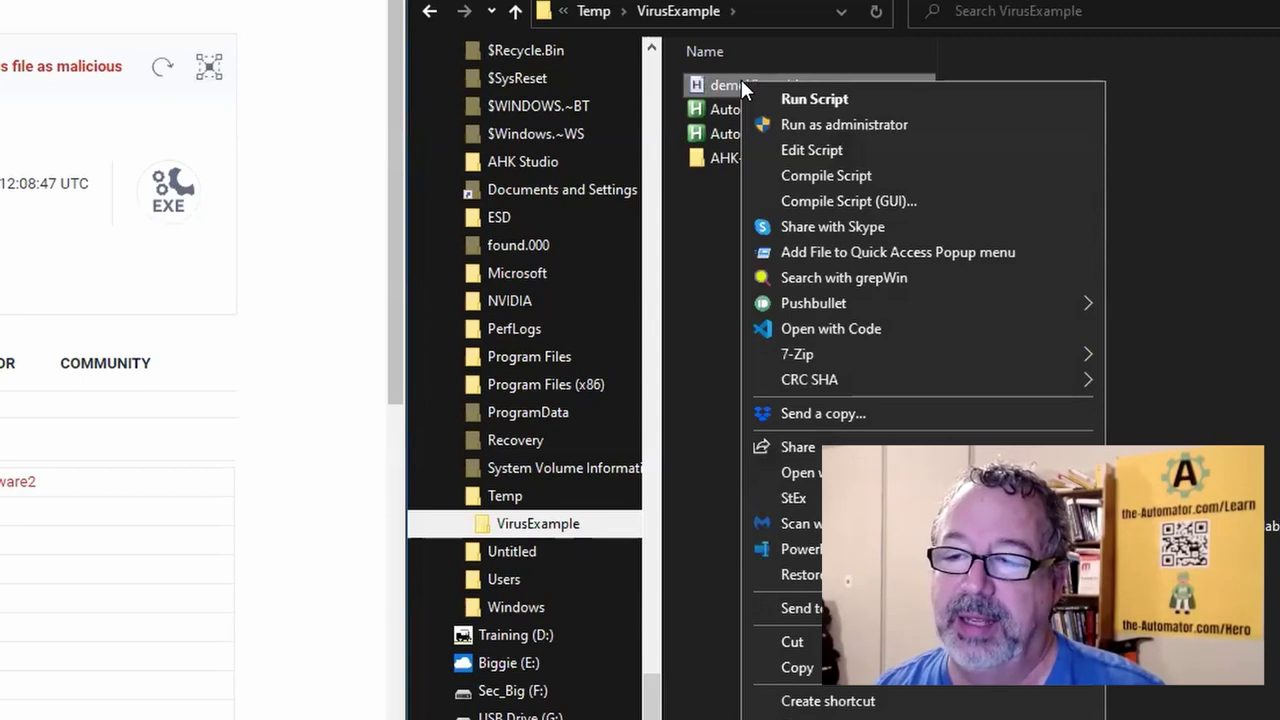
pyautogui.click(909, 174)
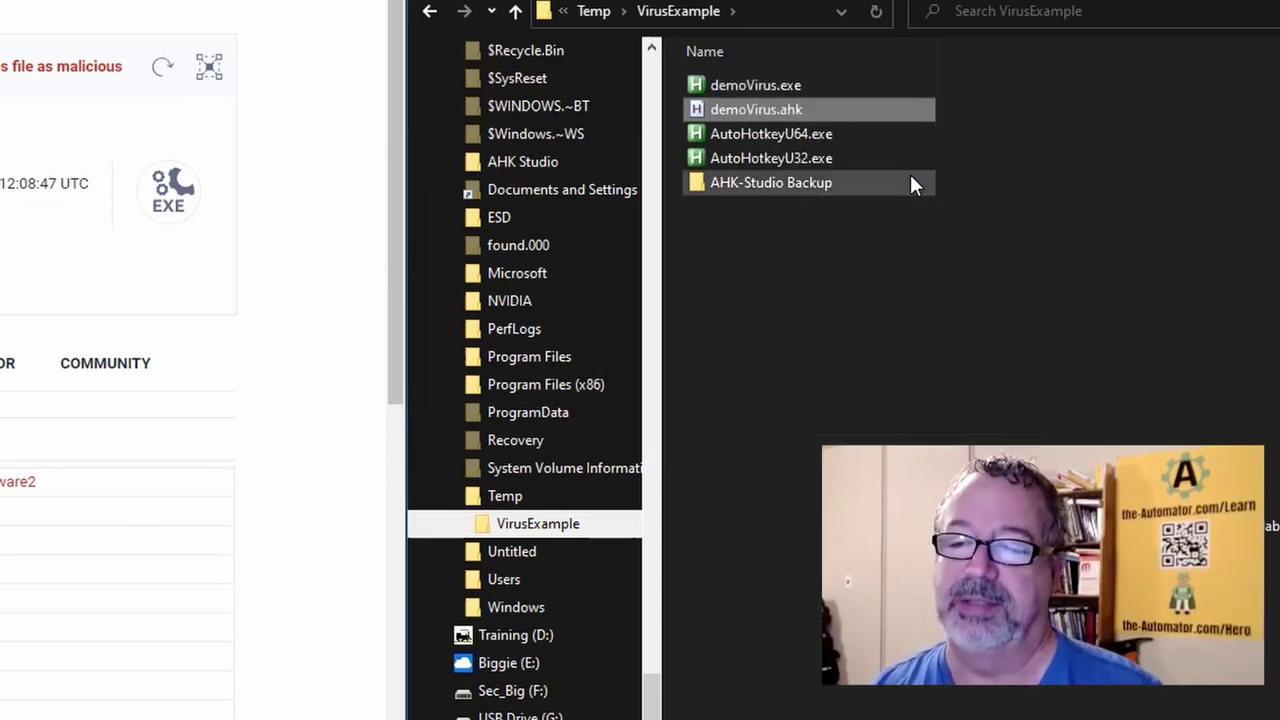
# Step: Delete the AHK-Studio Backup folder and the compiled demoVirus.exe from the VirusExample folder
pyautogui.click(764, 183)
pyautogui.press('Delete')
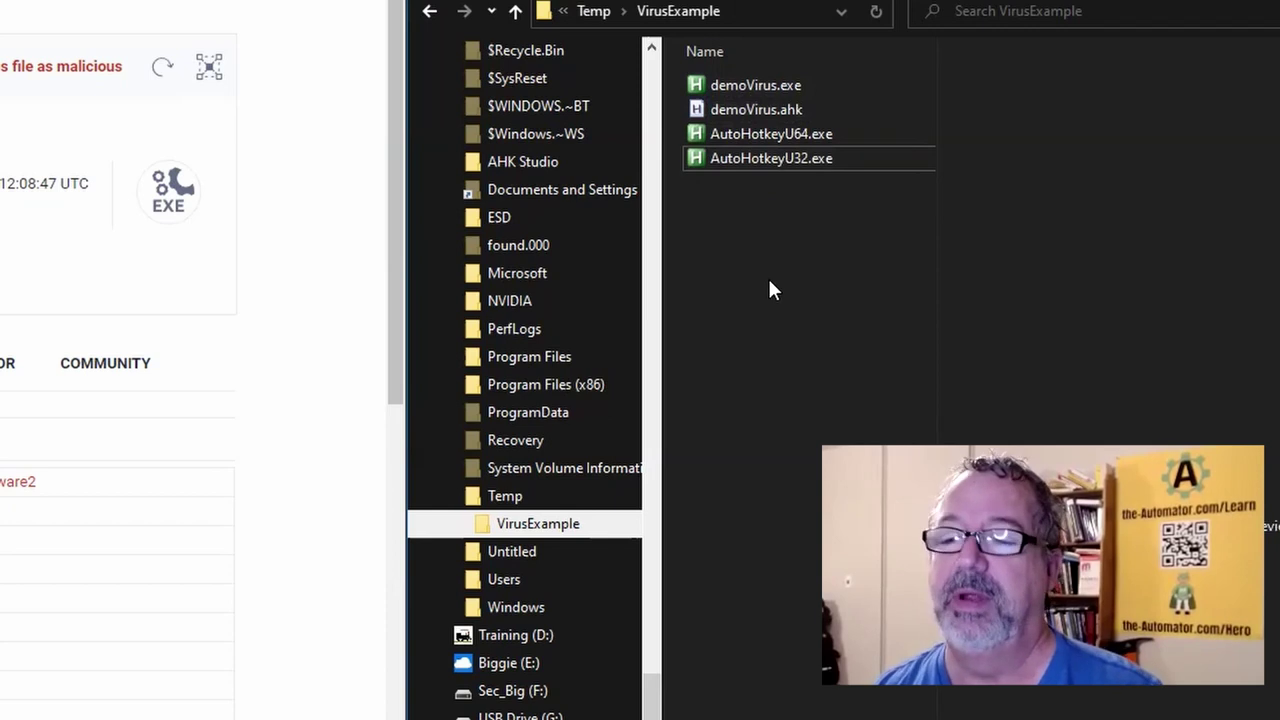
pyautogui.click(780, 84)
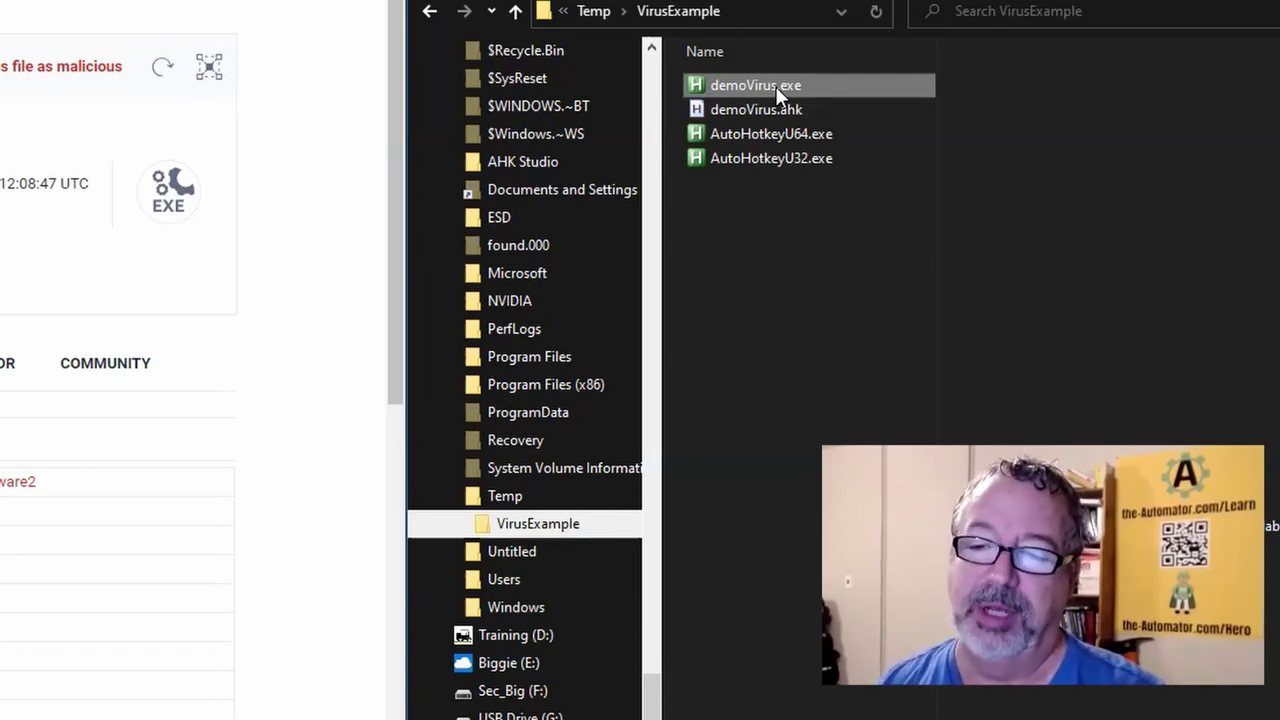
pyautogui.press('Delete')
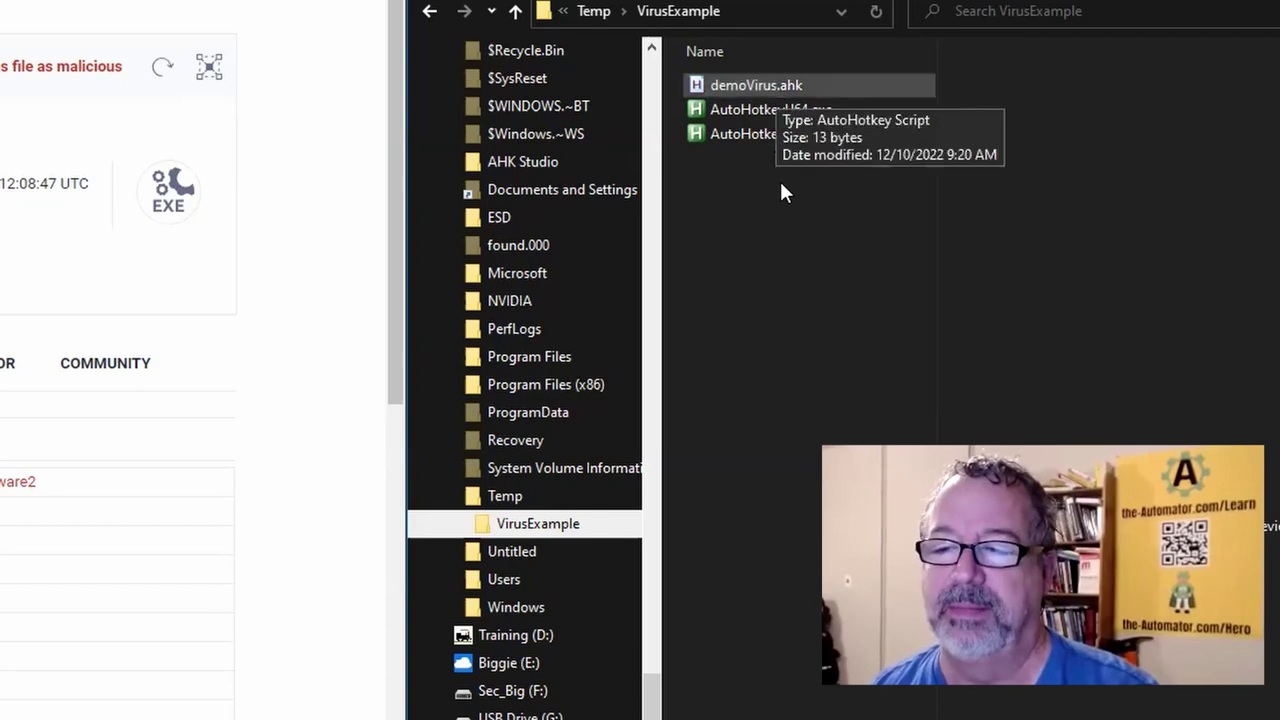
# Step: Compile demoVirus.ahk with the graphical Ahk2Exe converter, using v1.1.36.01 U32 AutoHotkeyU32.exe as the base file
pyautogui.rightClick(762, 80)
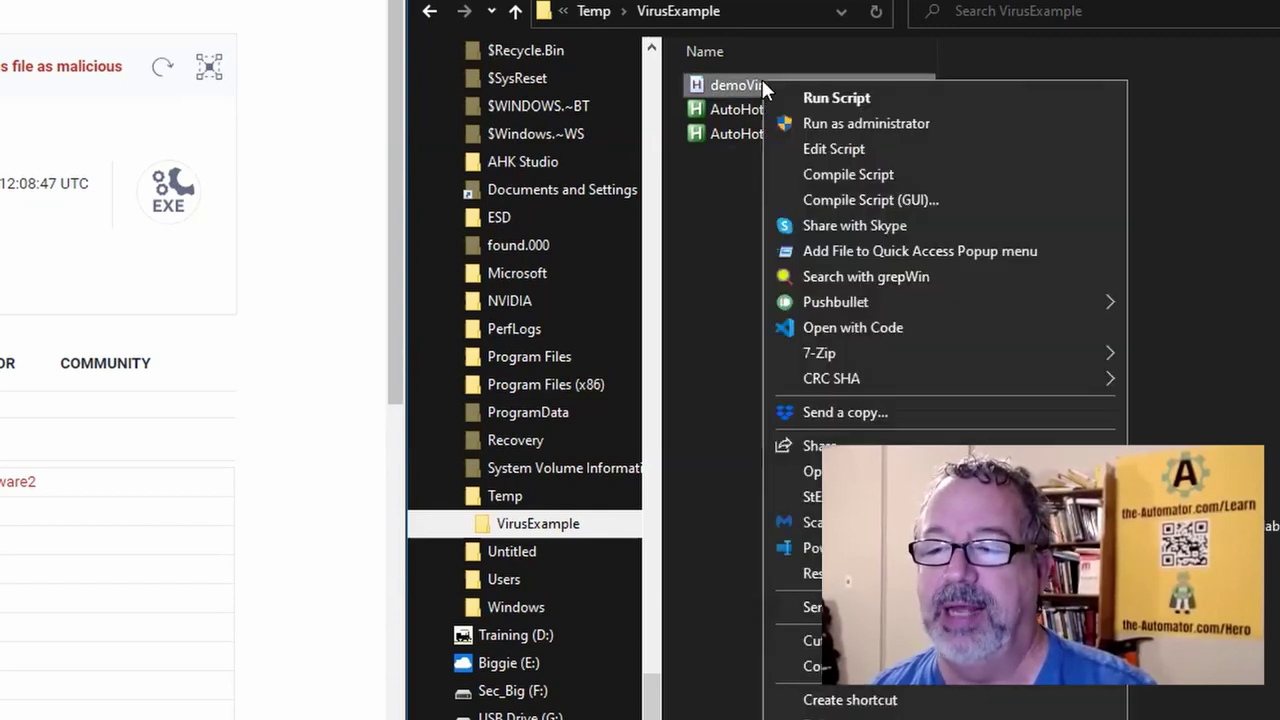
pyautogui.click(940, 200)
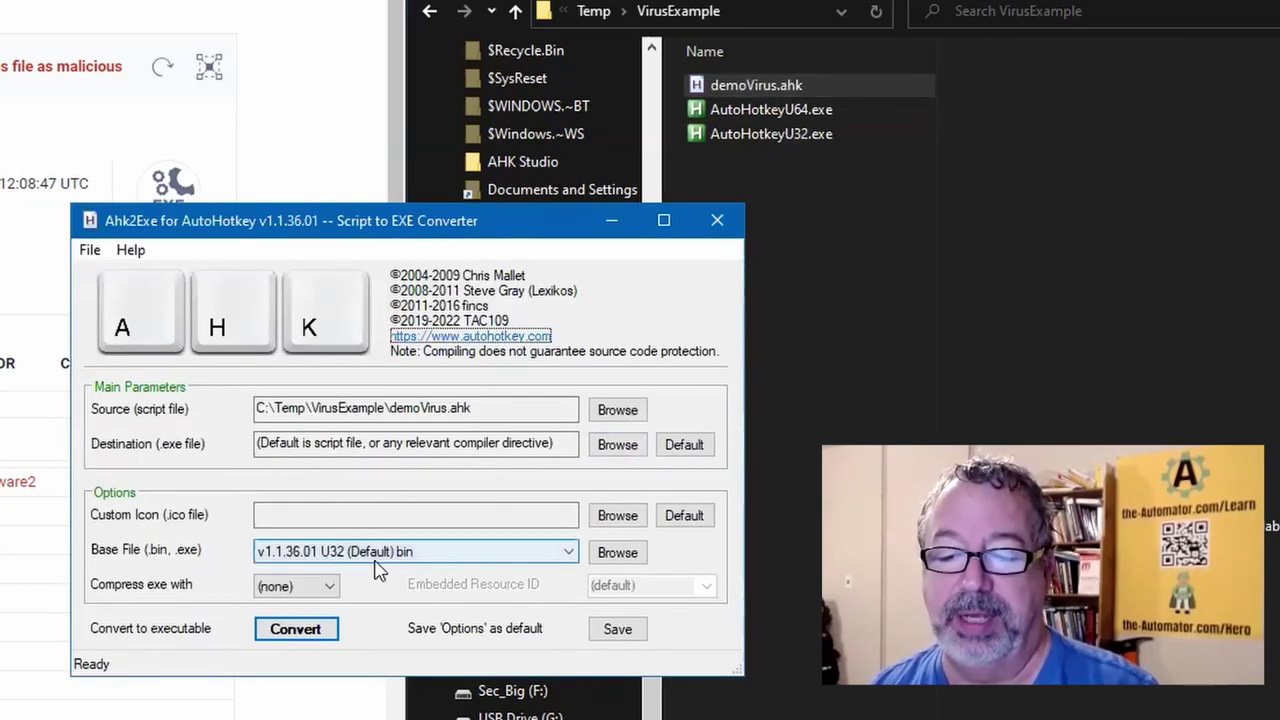
pyautogui.click(418, 554)
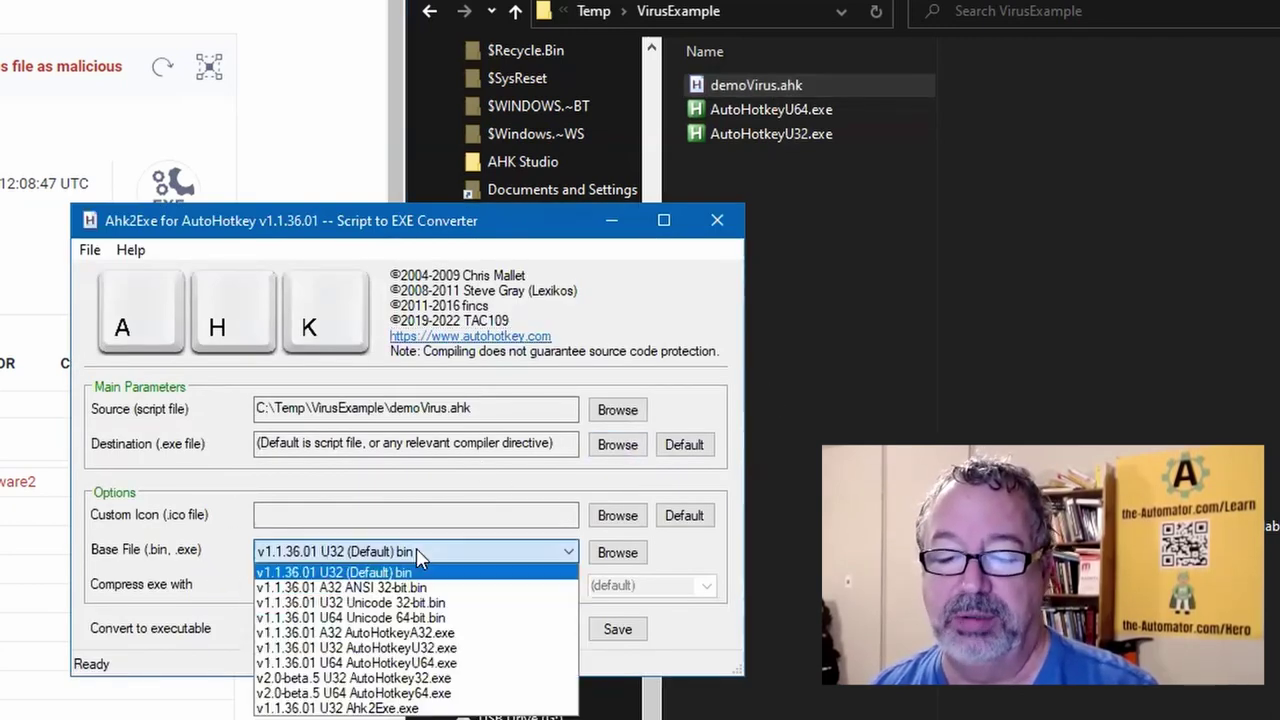
pyautogui.click(475, 648)
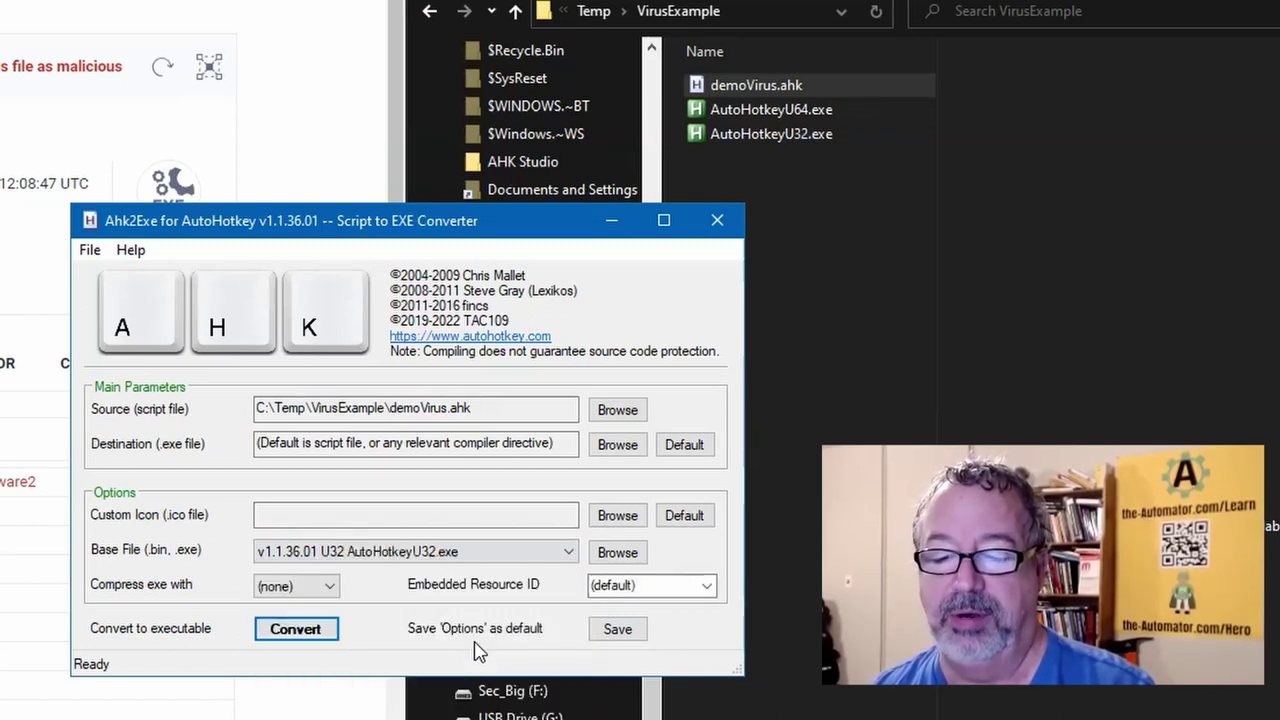
pyautogui.click(316, 632)
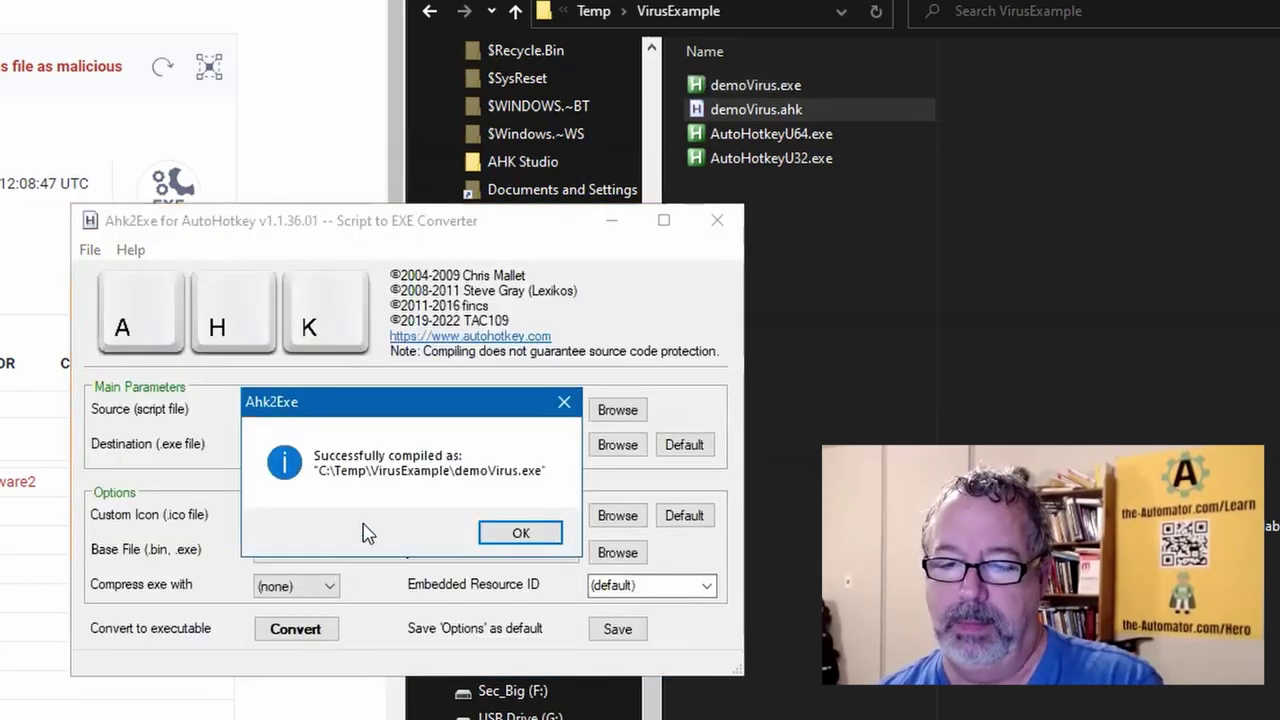
pyautogui.click(521, 533)
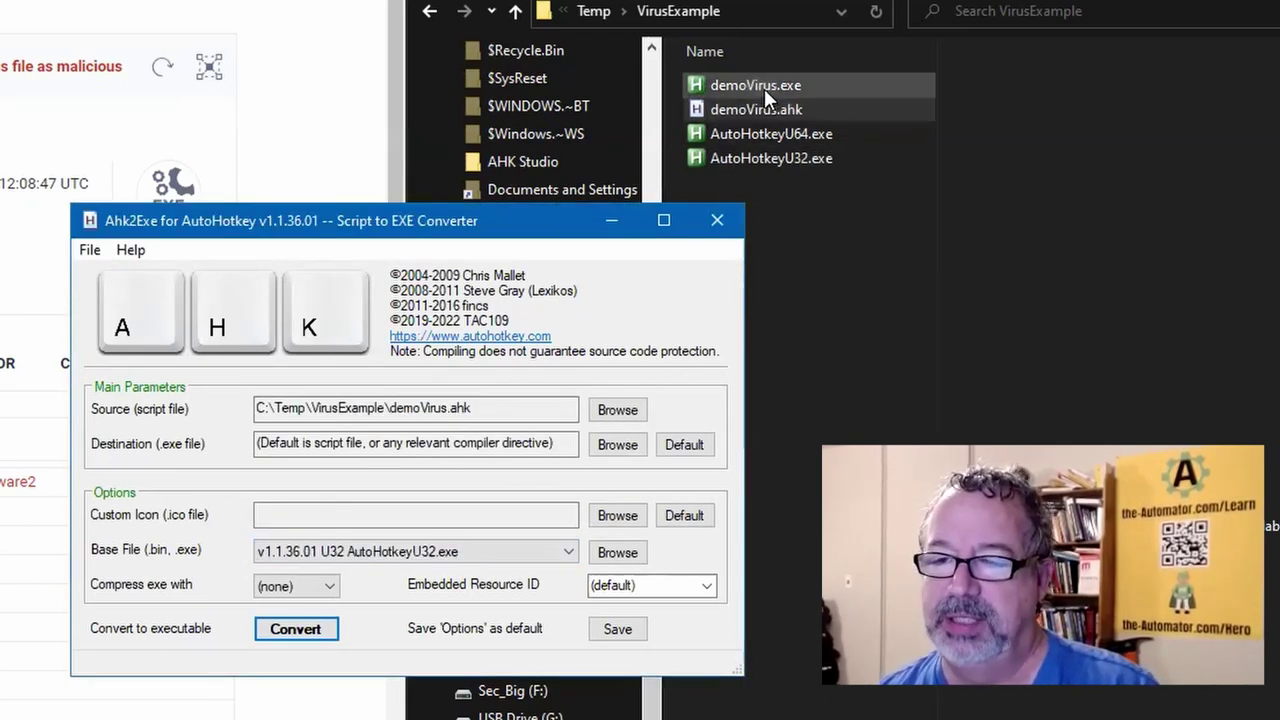
# Step: Rename the compiled demoVirus.exe to demoVirusU32.exe
pyautogui.click(765, 109)
pyautogui.click(773, 84)
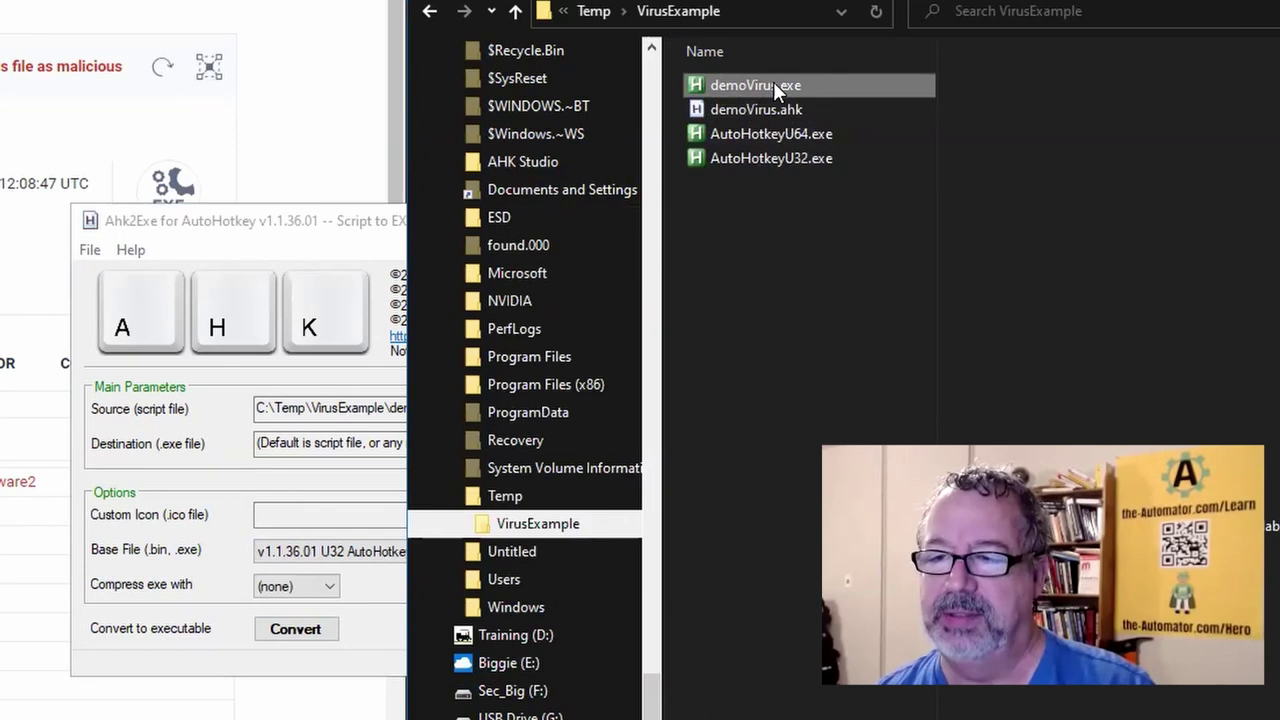
pyautogui.click(778, 86)
pyautogui.press('Right')
pyautogui.write('U32')
pyautogui.press('Return')
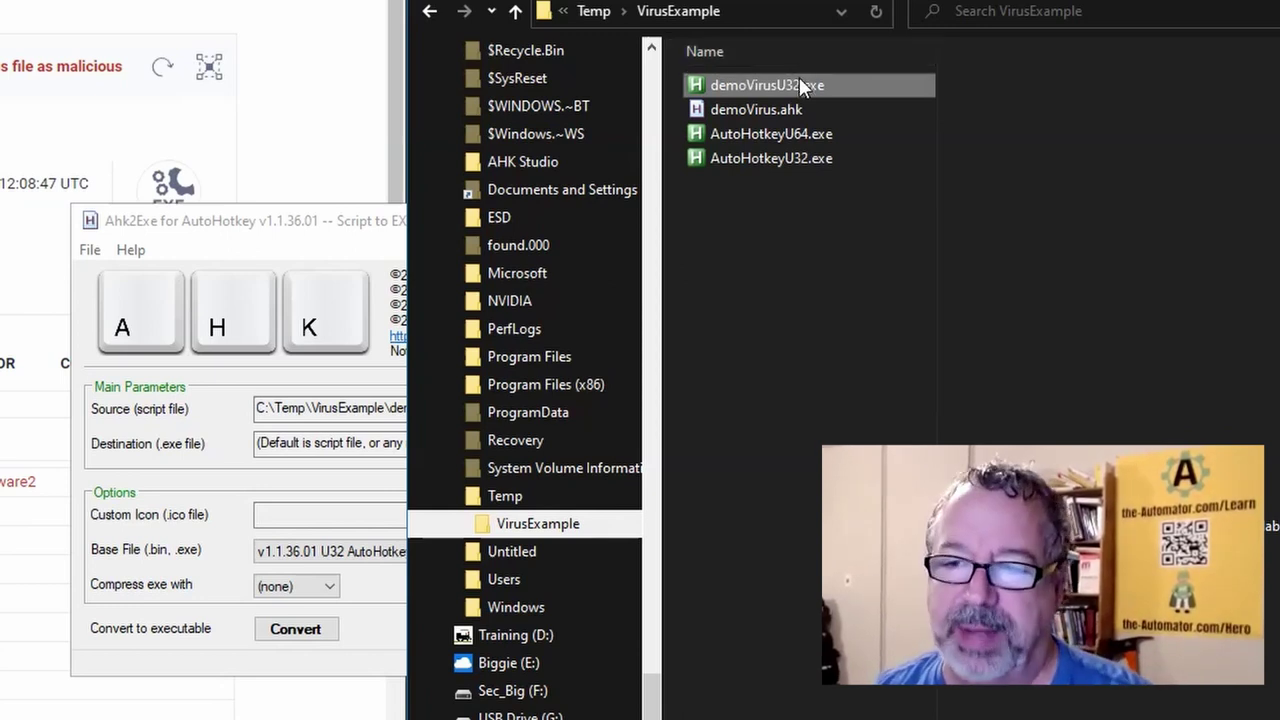
# Step: Compile demoVirus.ahk again in Ahk2Exe with the same U32 base file and MPRESS compression
pyautogui.click(782, 109)
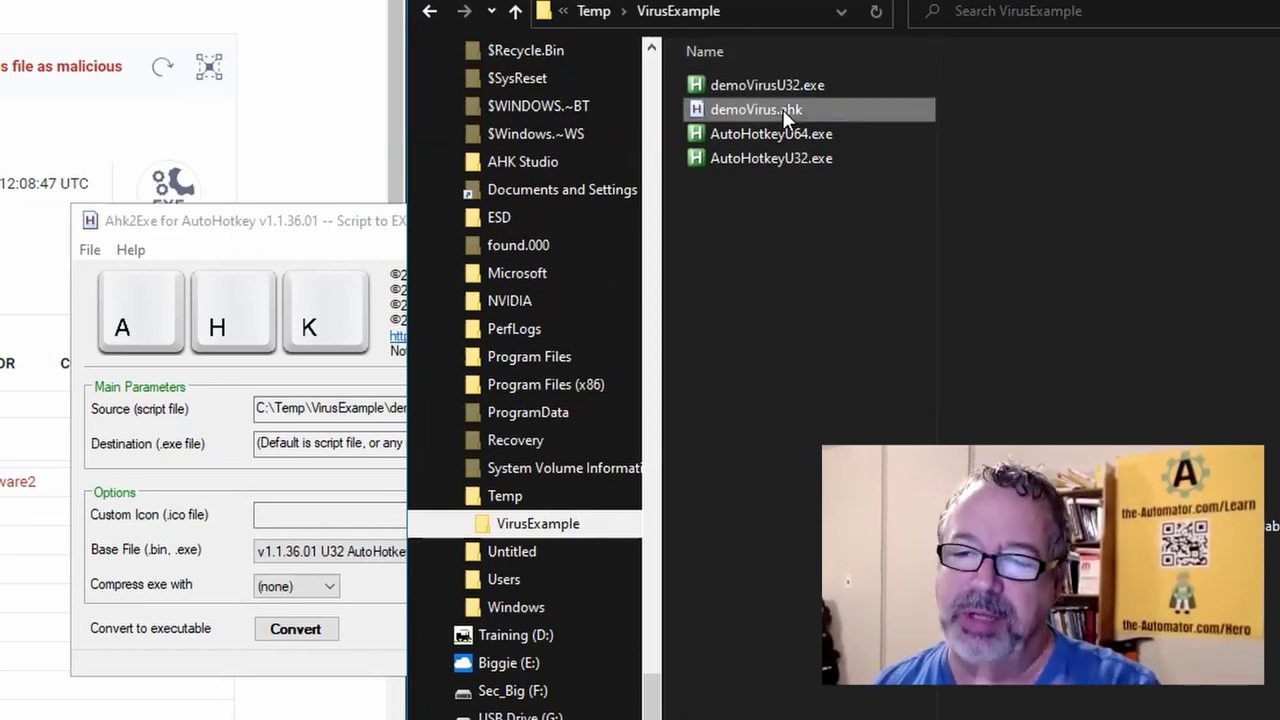
pyautogui.rightClick(782, 109)
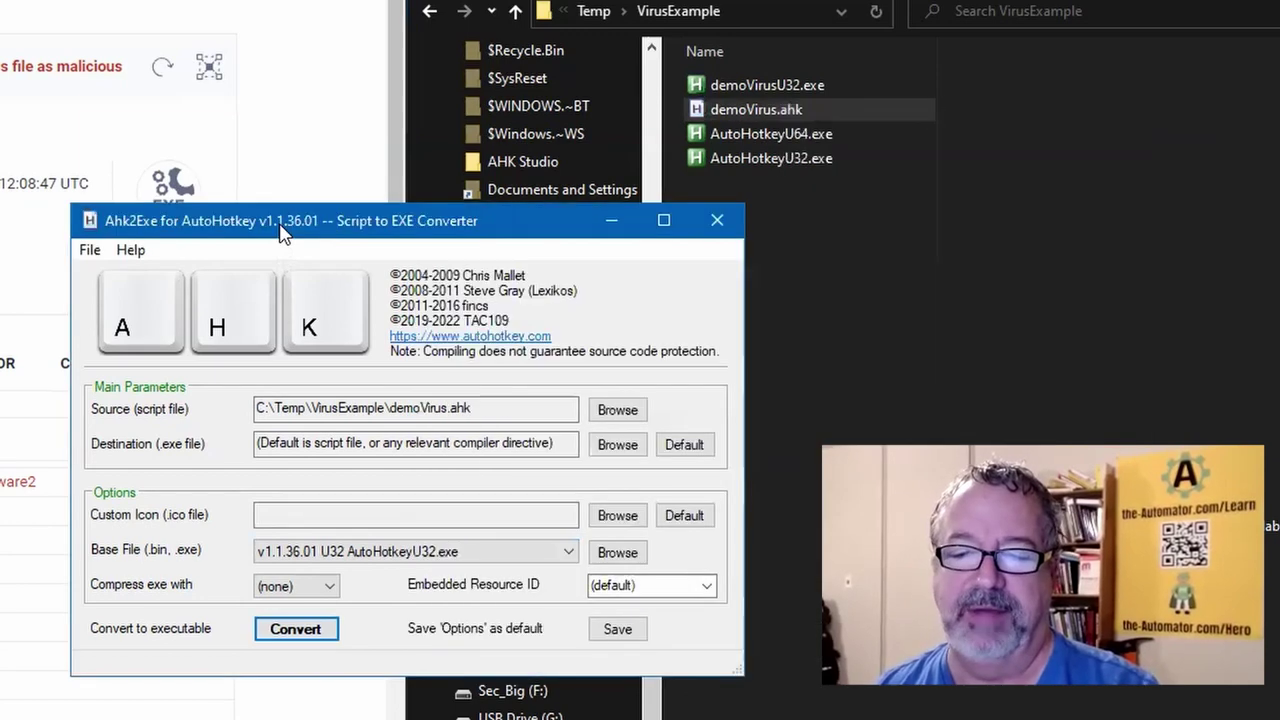
pyautogui.click(880, 231)
pyautogui.click(310, 587)
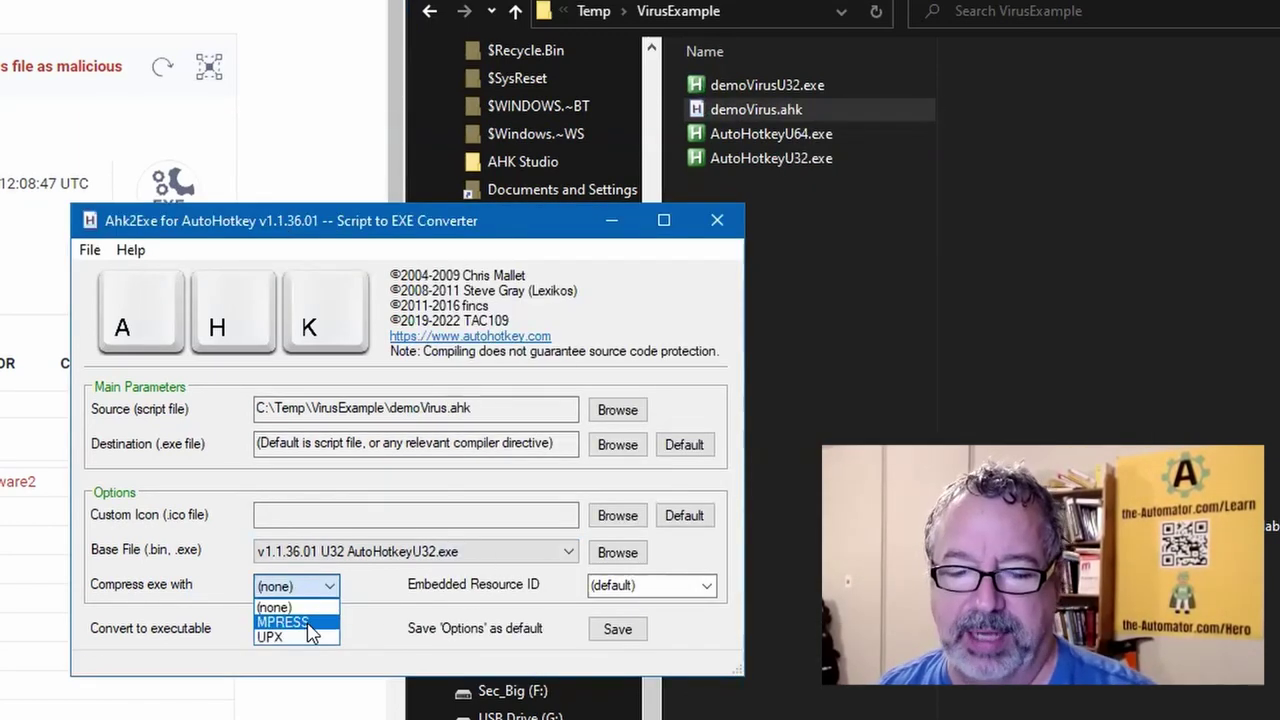
pyautogui.click(311, 624)
pyautogui.click(313, 640)
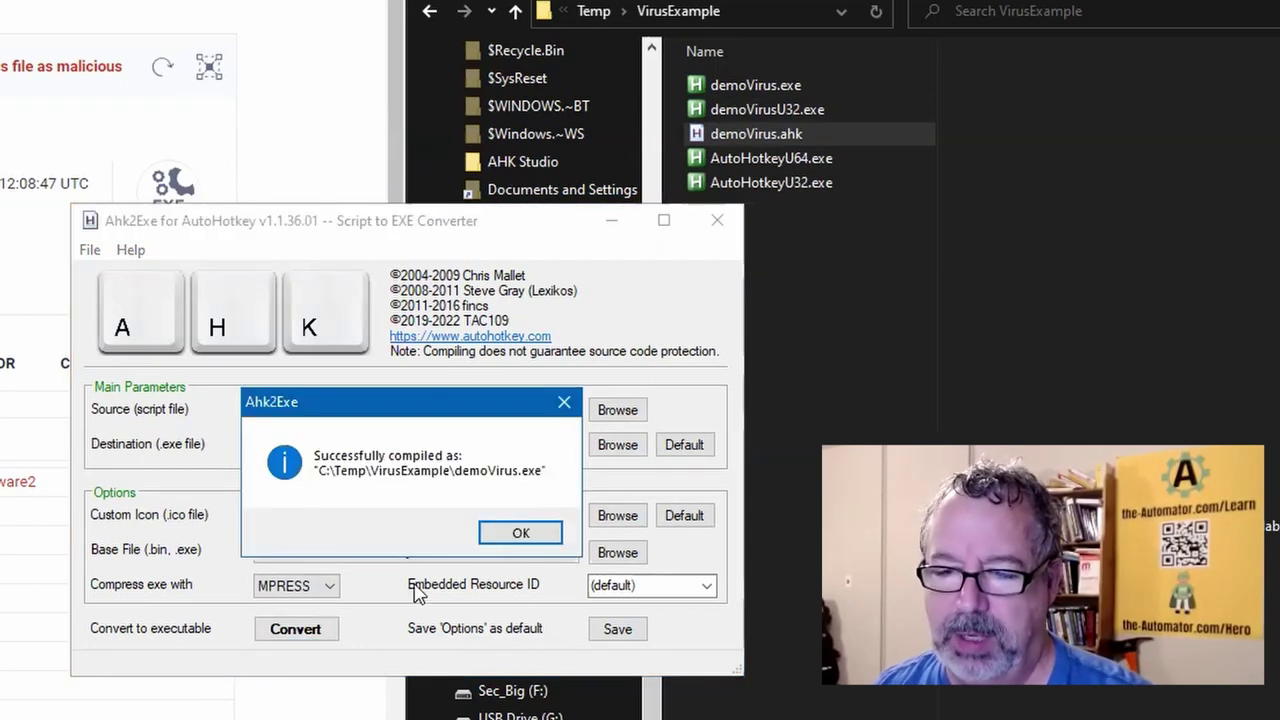
pyautogui.click(518, 532)
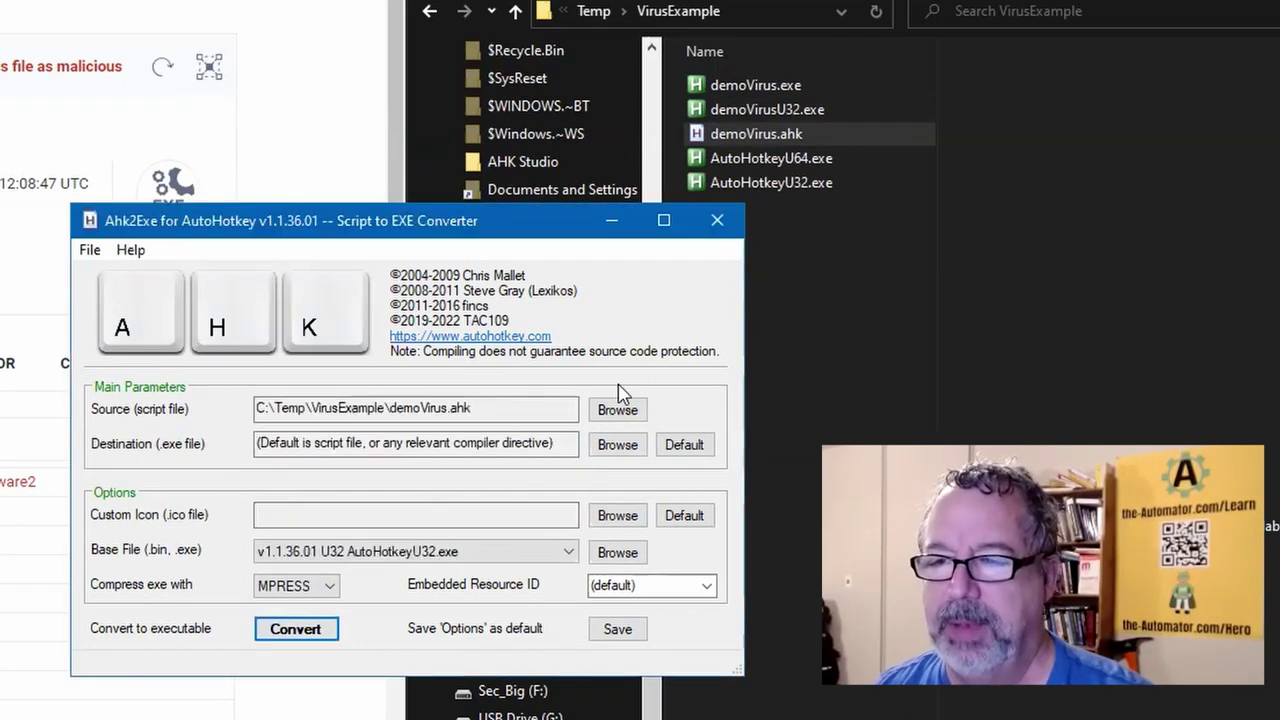
# Step: Rename the newly compiled demoVirus.exe to demoVirusU32-mpress.exe and minimize the Ahk2Exe converter
pyautogui.click(775, 86)
pyautogui.press('F2')
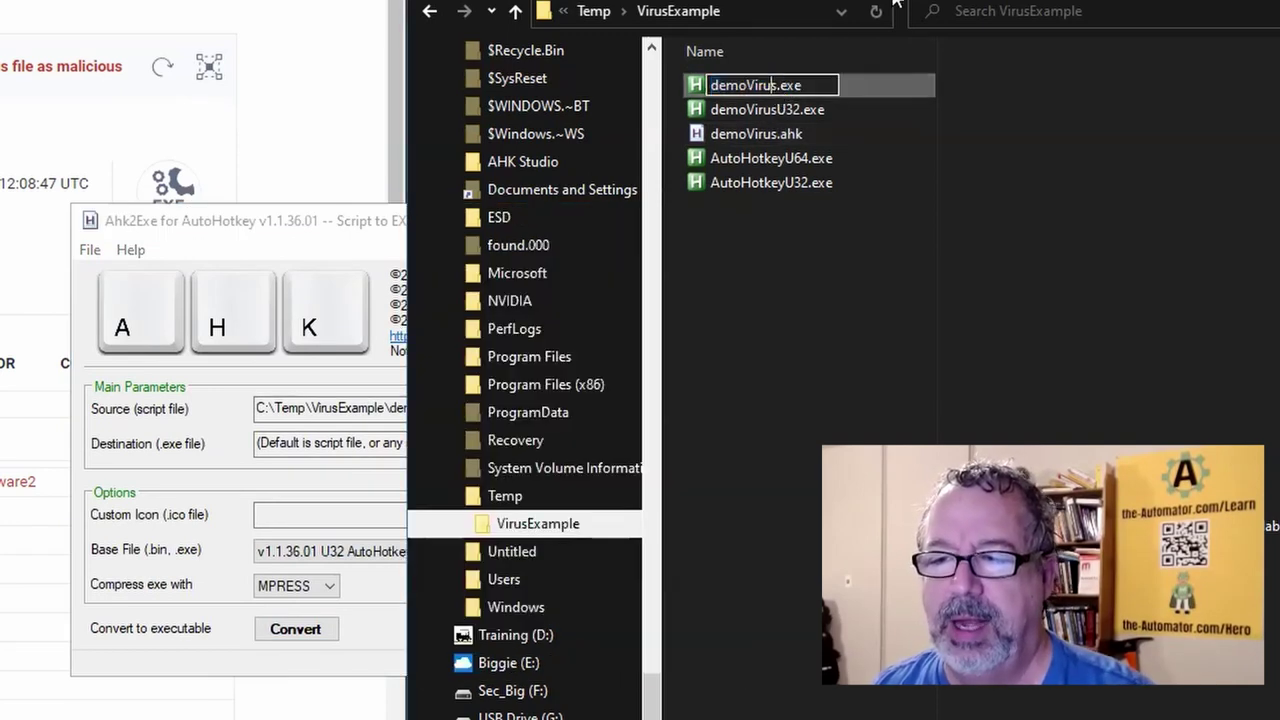
pyautogui.write('U32-')
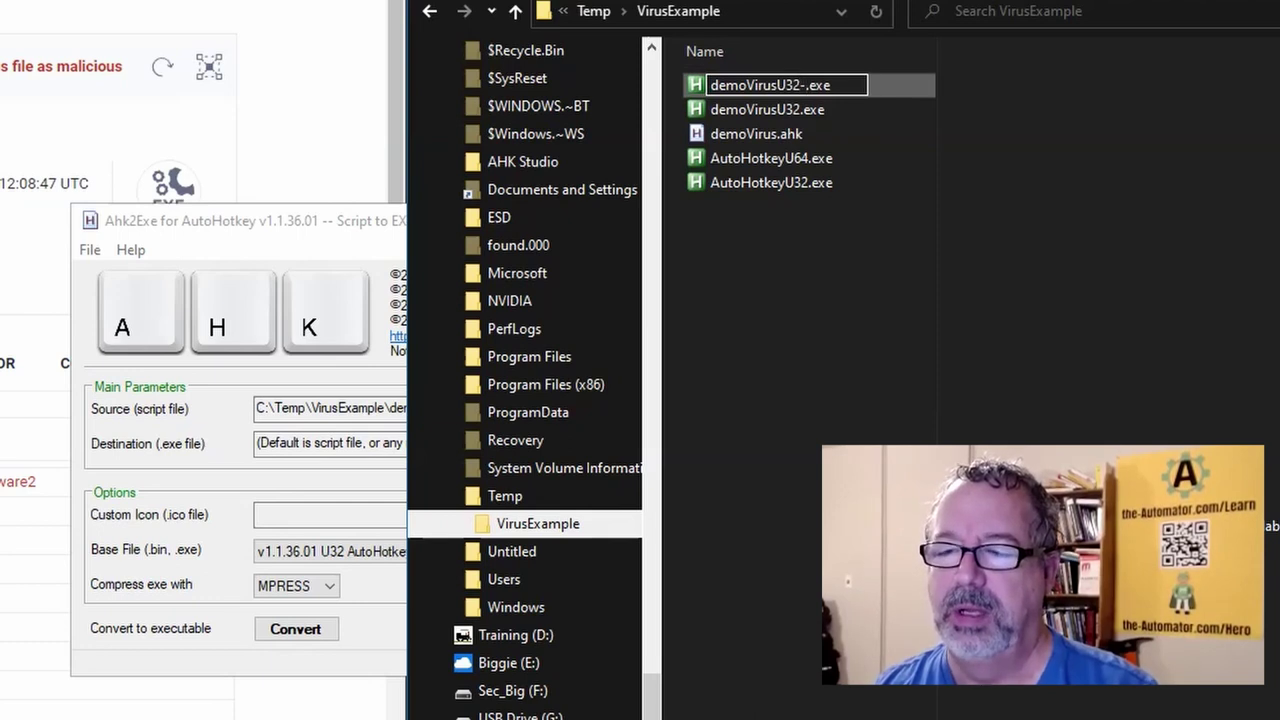
pyautogui.write('mpress')
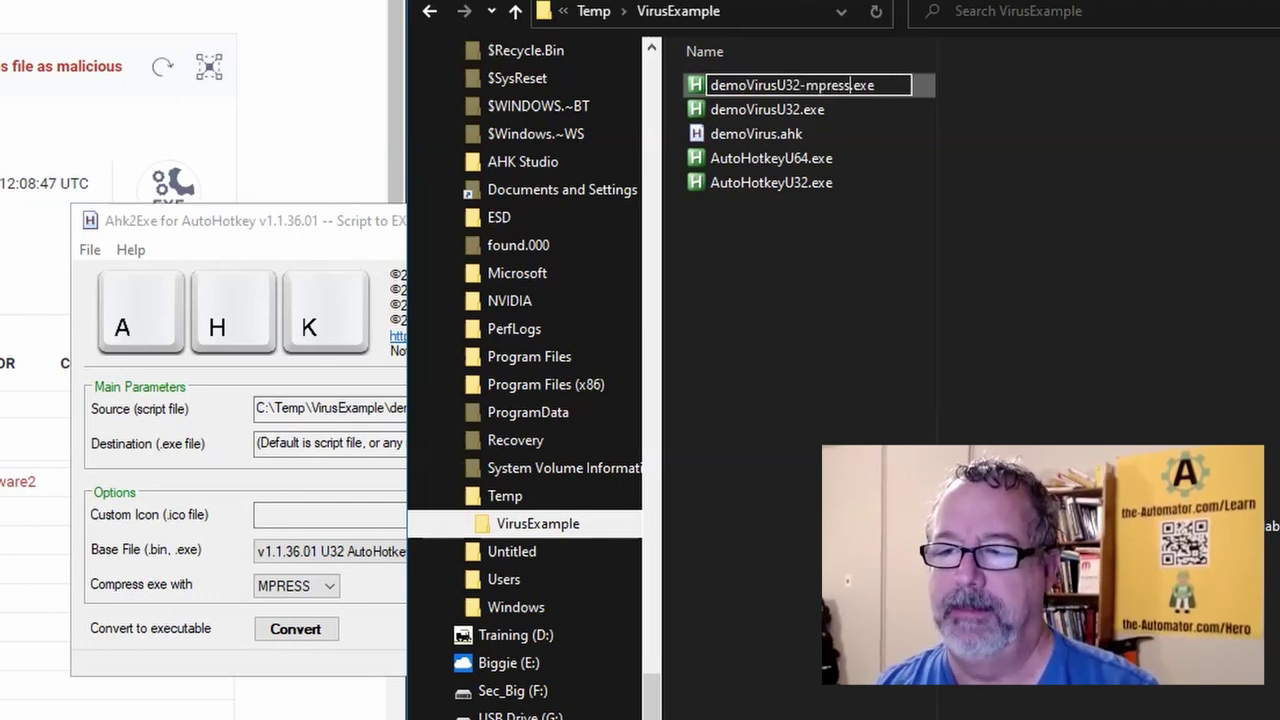
pyautogui.press('Return')
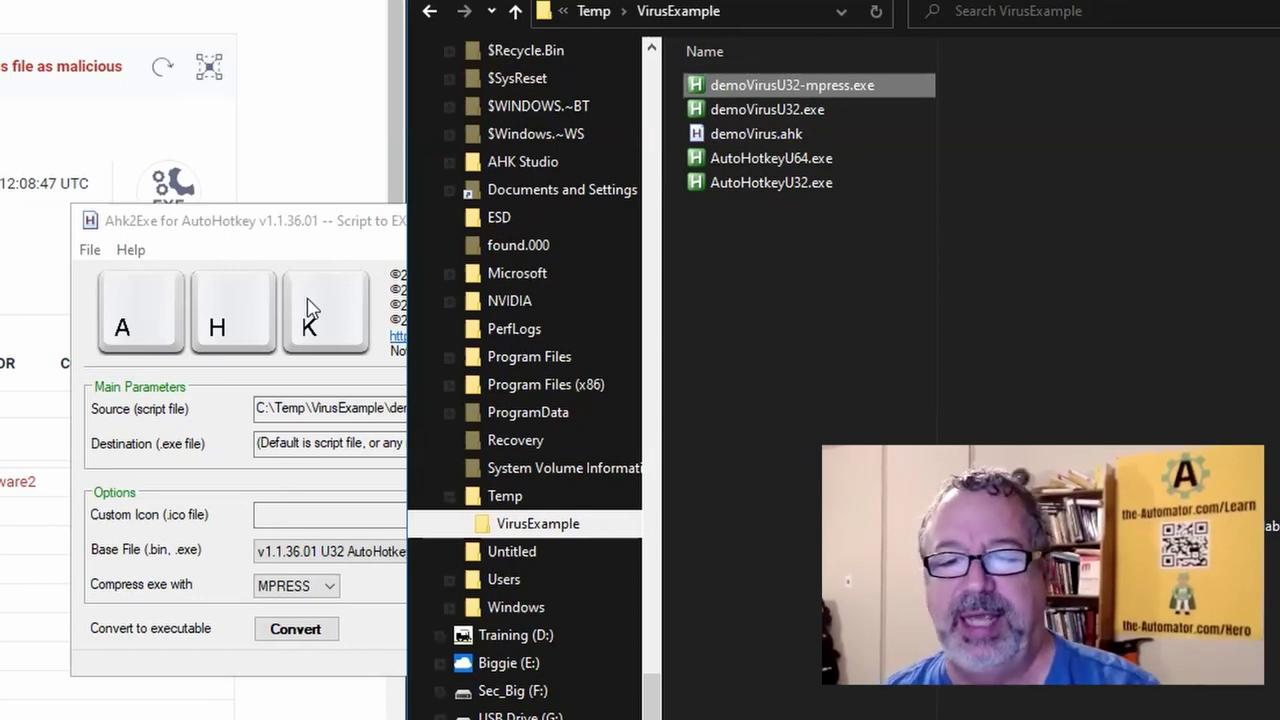
pyautogui.click(230, 240)
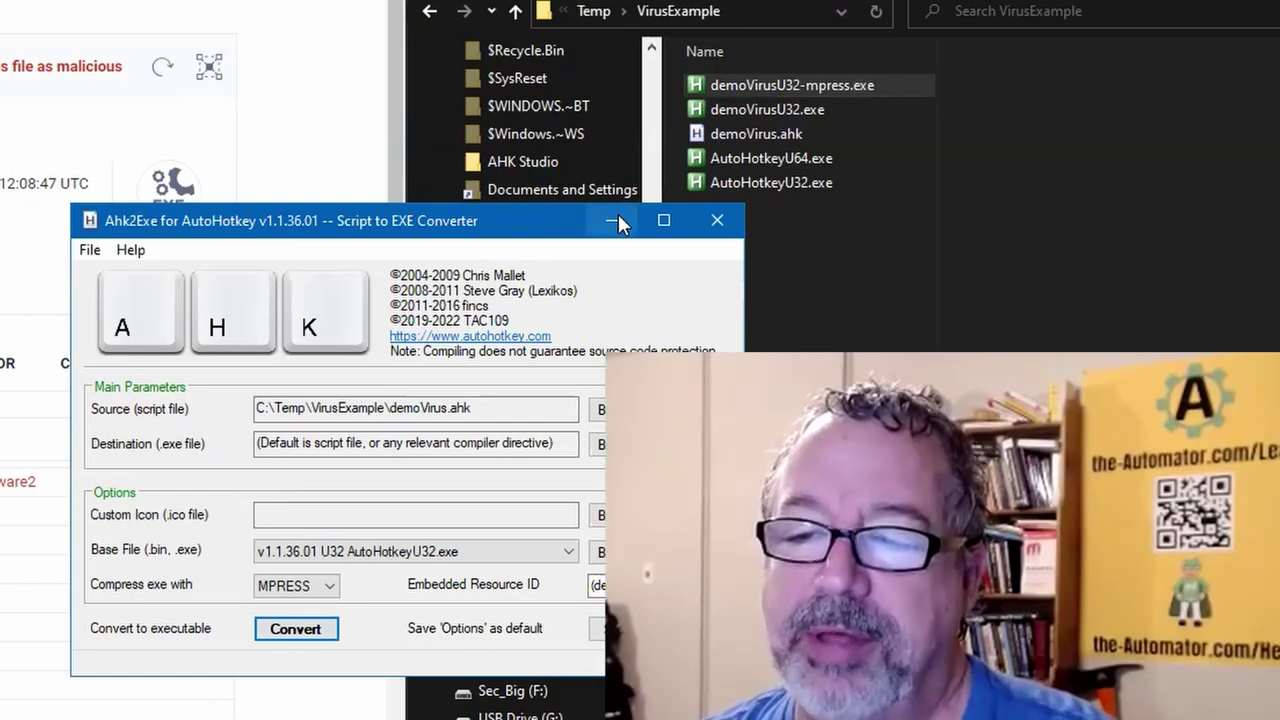
pyautogui.click(611, 220)
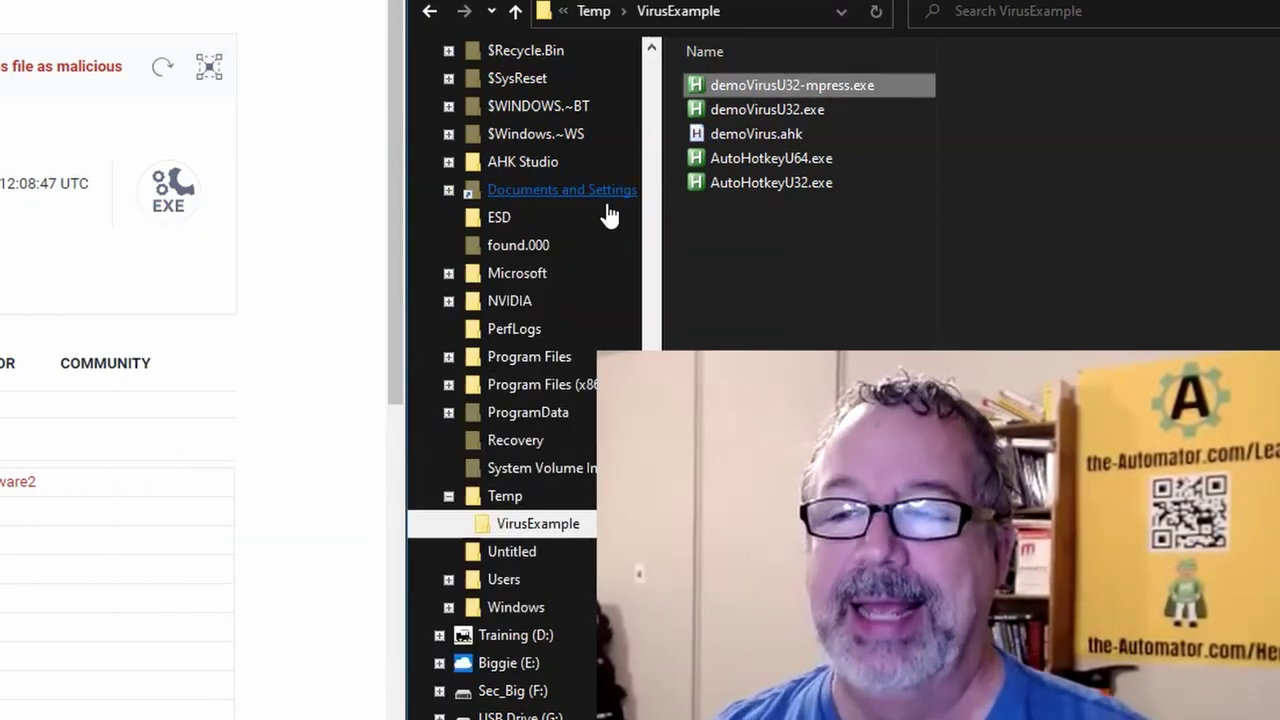
pyautogui.click(731, 188)
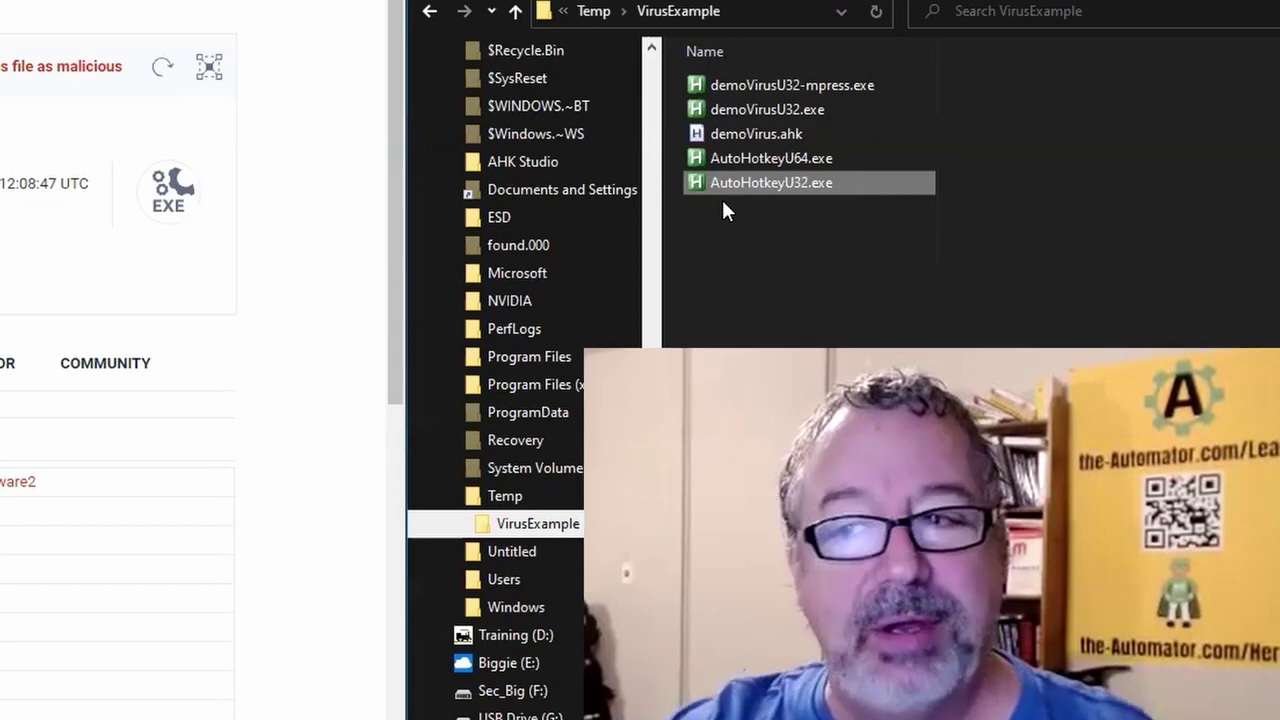
pyautogui.click(735, 137)
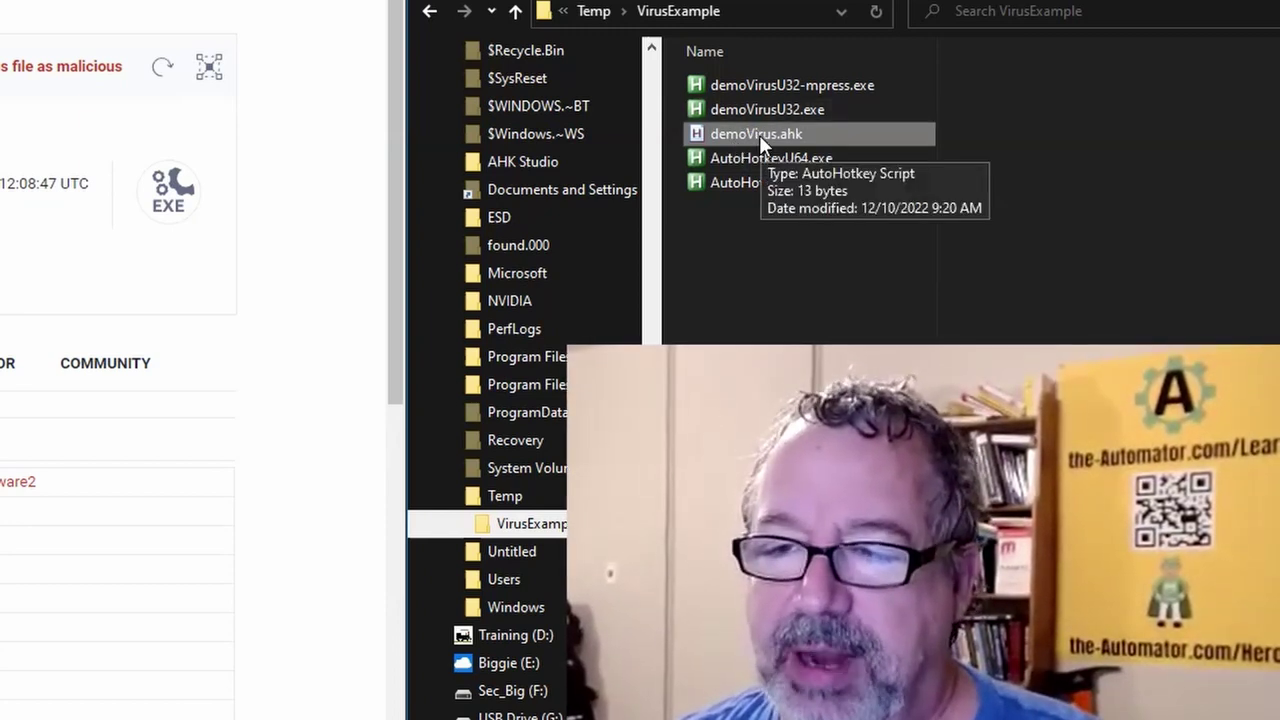
pyautogui.moveTo(757, 132); pyautogui.dragTo(767, 186)
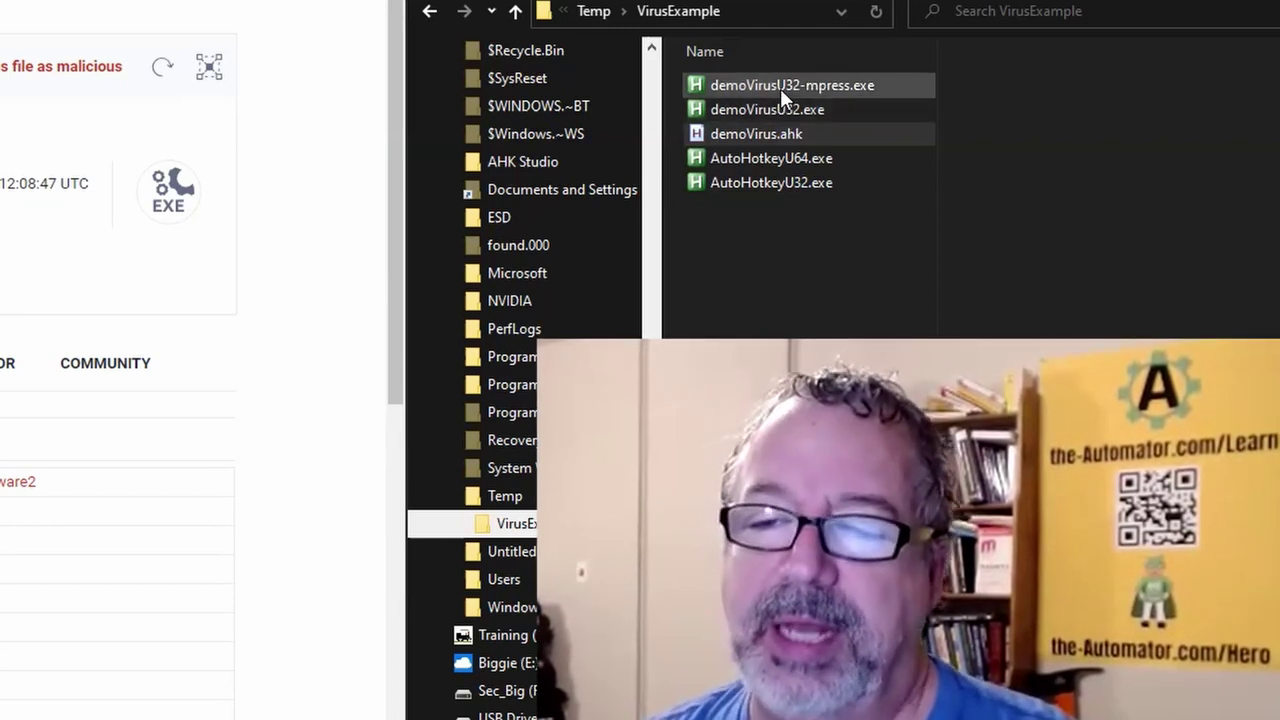
pyautogui.click(799, 181)
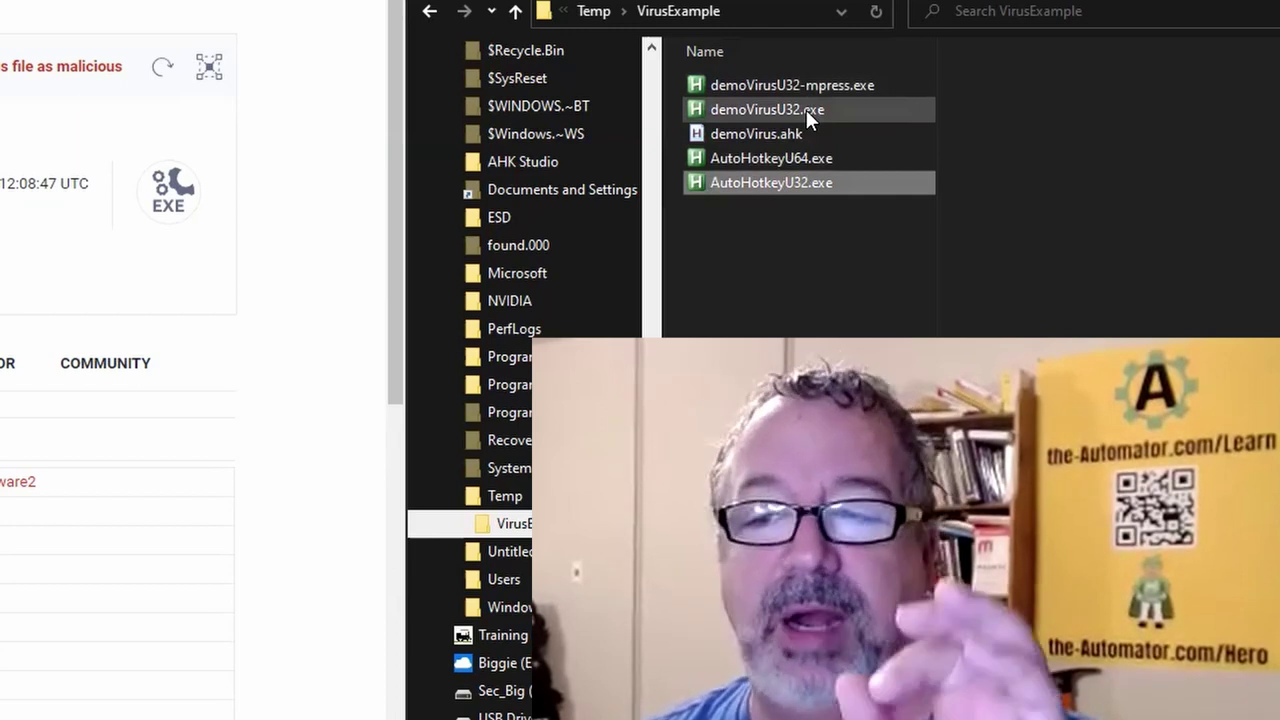
pyautogui.click(799, 130)
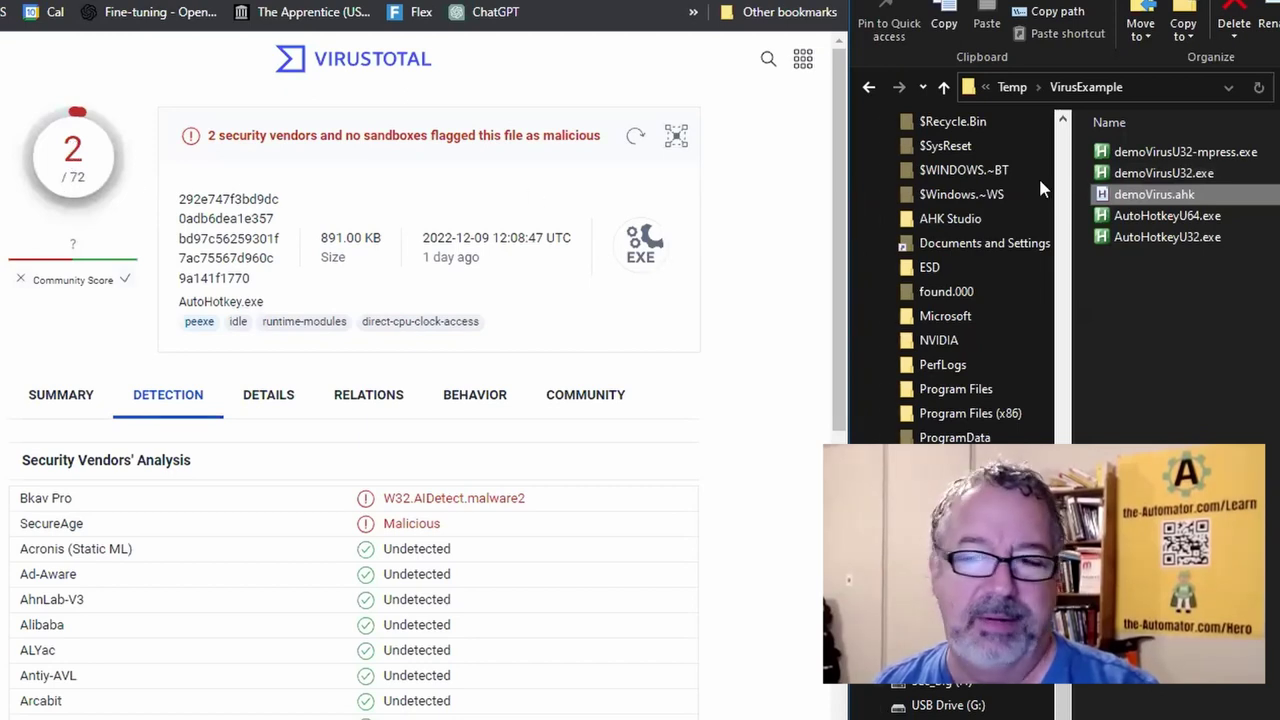
pyautogui.click(1187, 237)
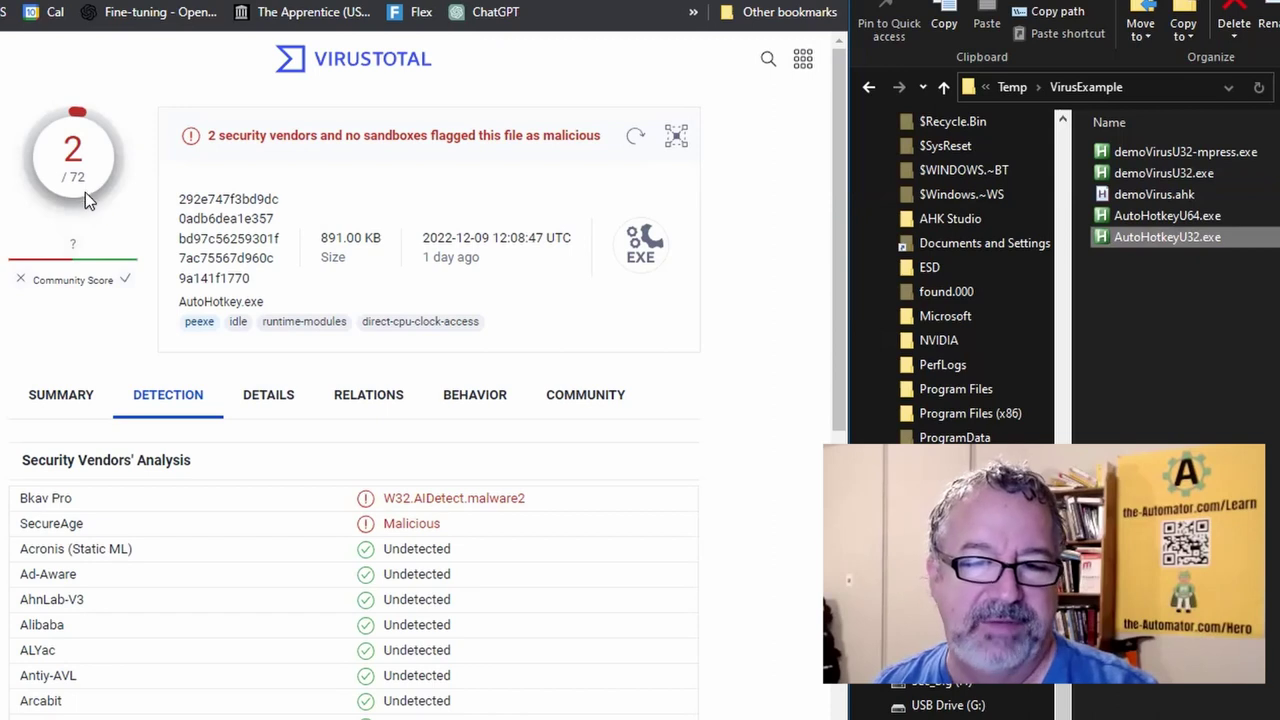
pyautogui.click(1190, 176)
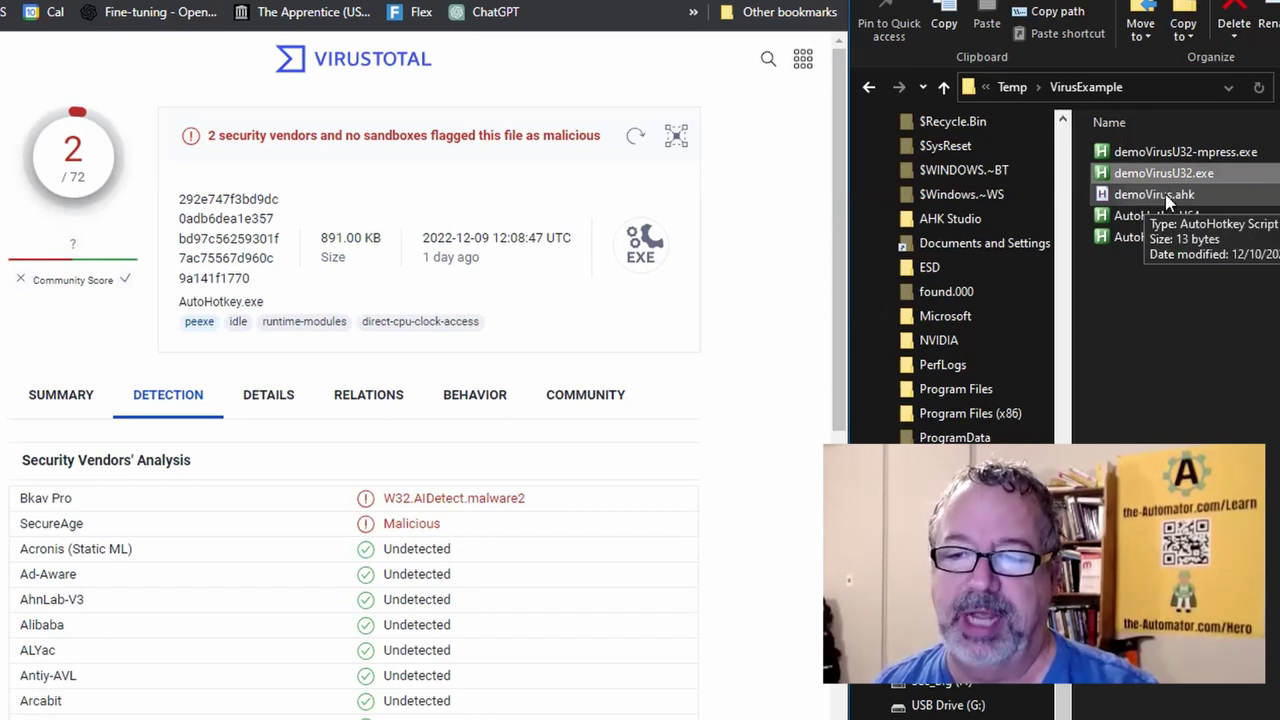
# Step: Submit the uncompiled script demoVirus.ahk from the VirusExample folder to VirusTotal and confirm the upload for scanning
pyautogui.click(1165, 194)
pyautogui.moveTo(1165, 194); pyautogui.dragTo(437, 405)
pyautogui.click(394, 567)
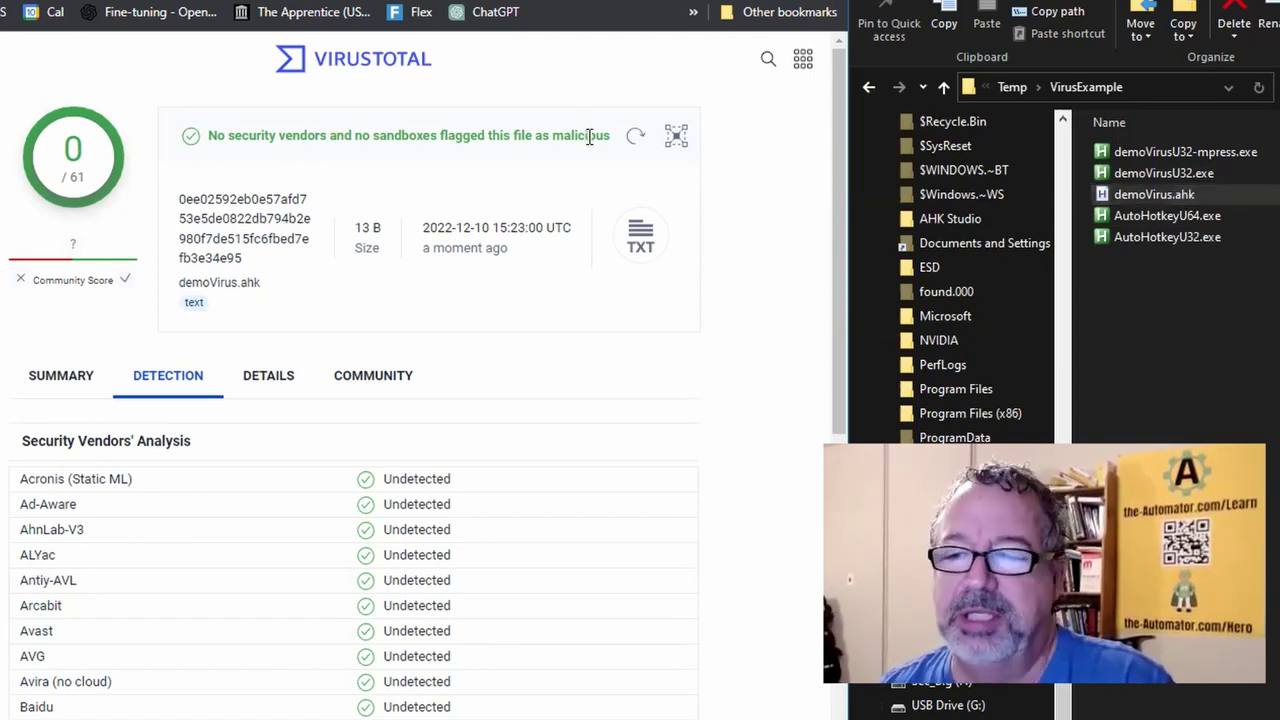
pyautogui.click(1149, 172)
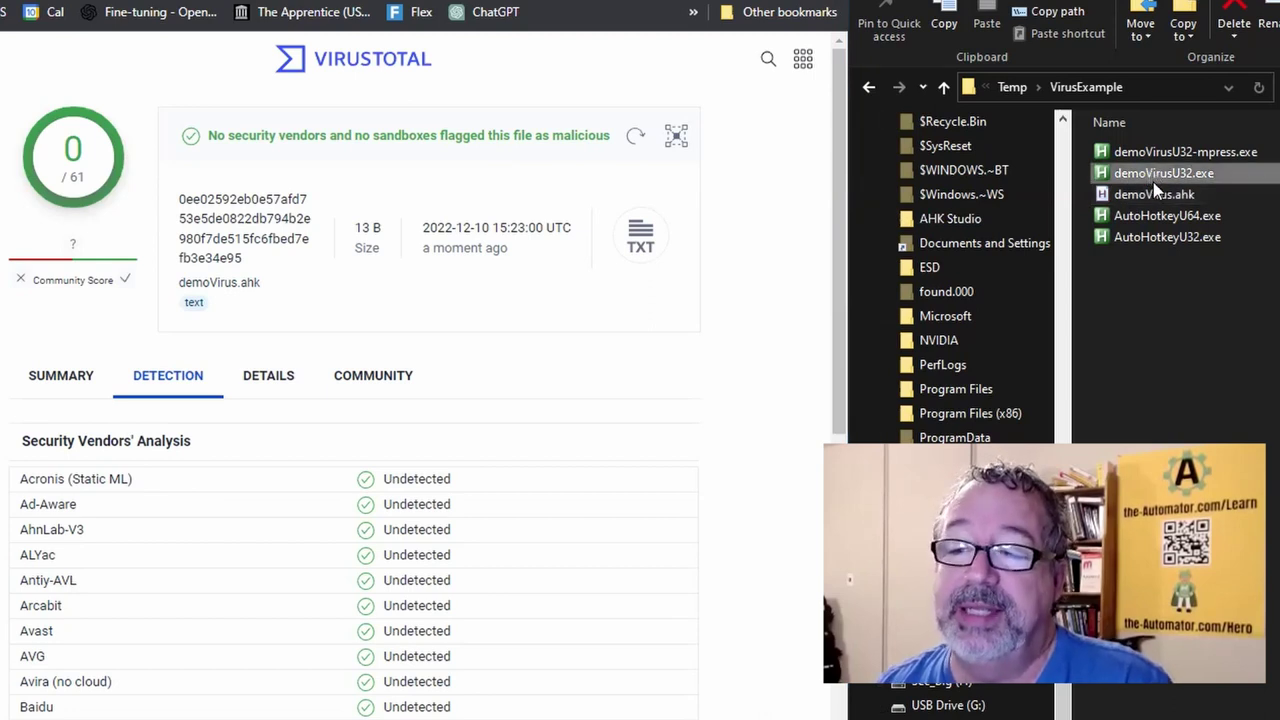
pyautogui.click(1153, 193)
pyautogui.click(1174, 240)
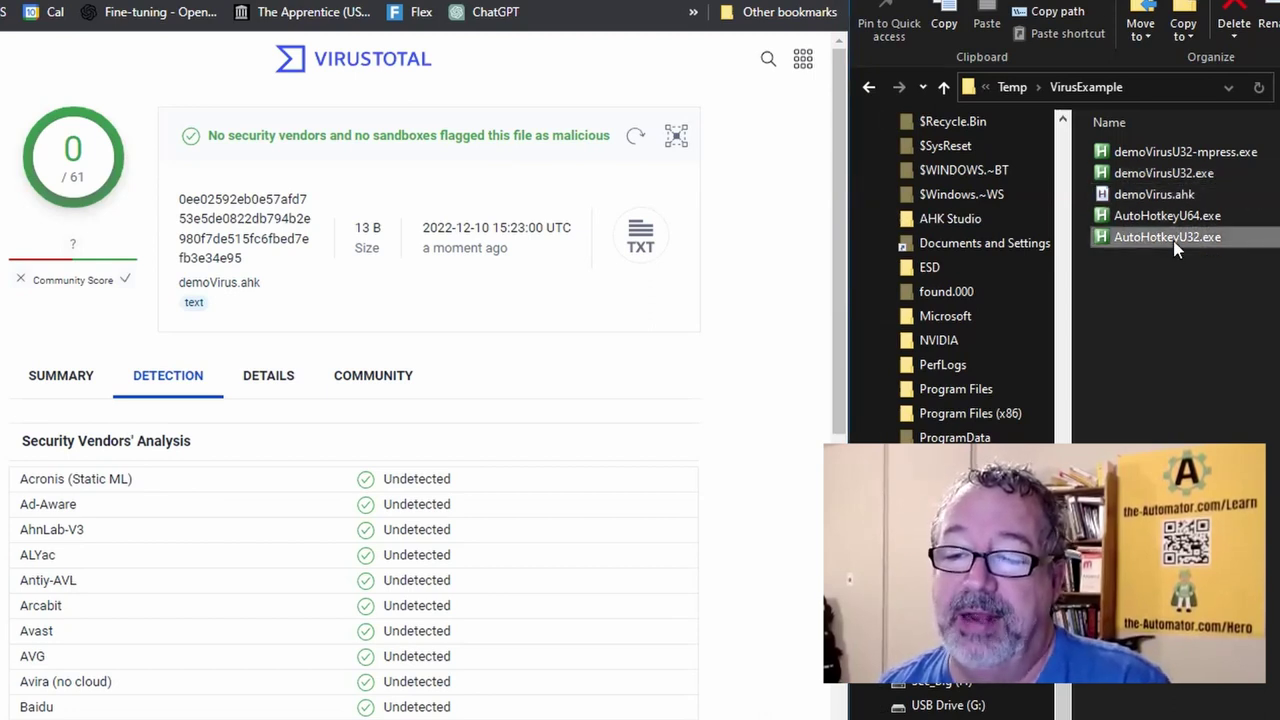
# Step: Submit the uncompressed demoVirusU32.exe from the VirusExample folder to VirusTotal and confirm its upload
pyautogui.click(1151, 172)
pyautogui.moveTo(1149, 172); pyautogui.dragTo(401, 488)
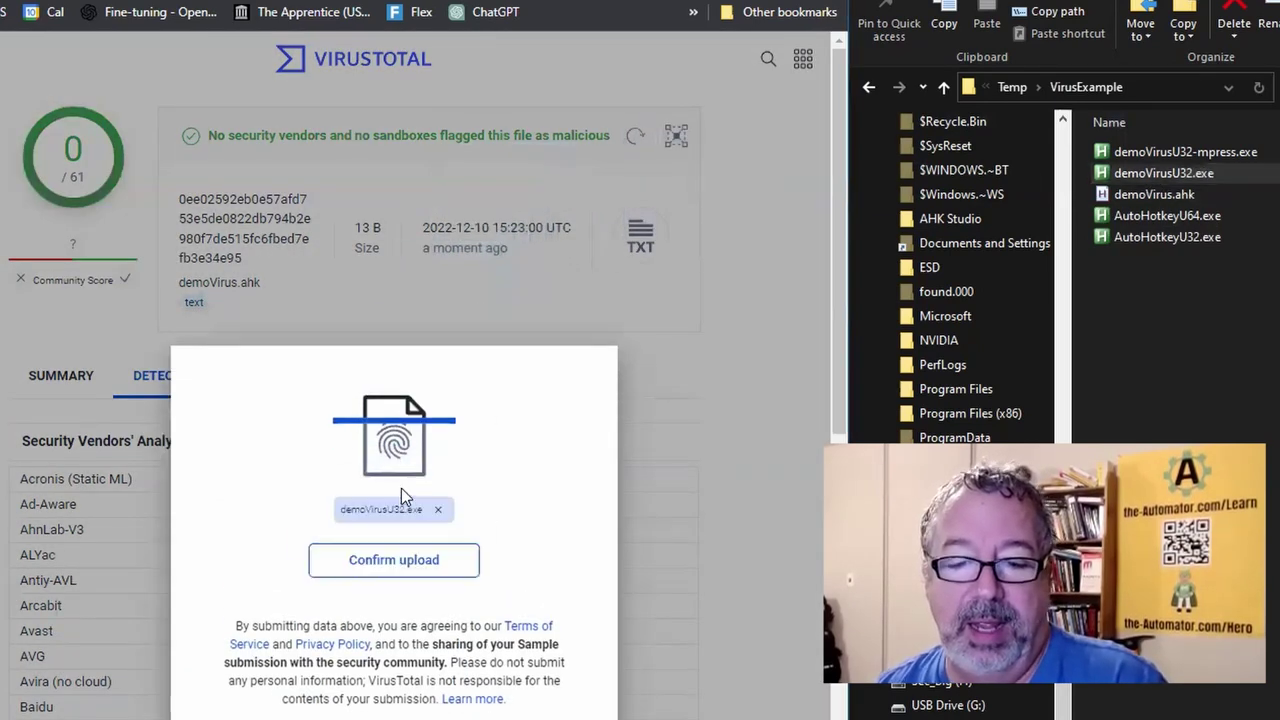
pyautogui.click(438, 572)
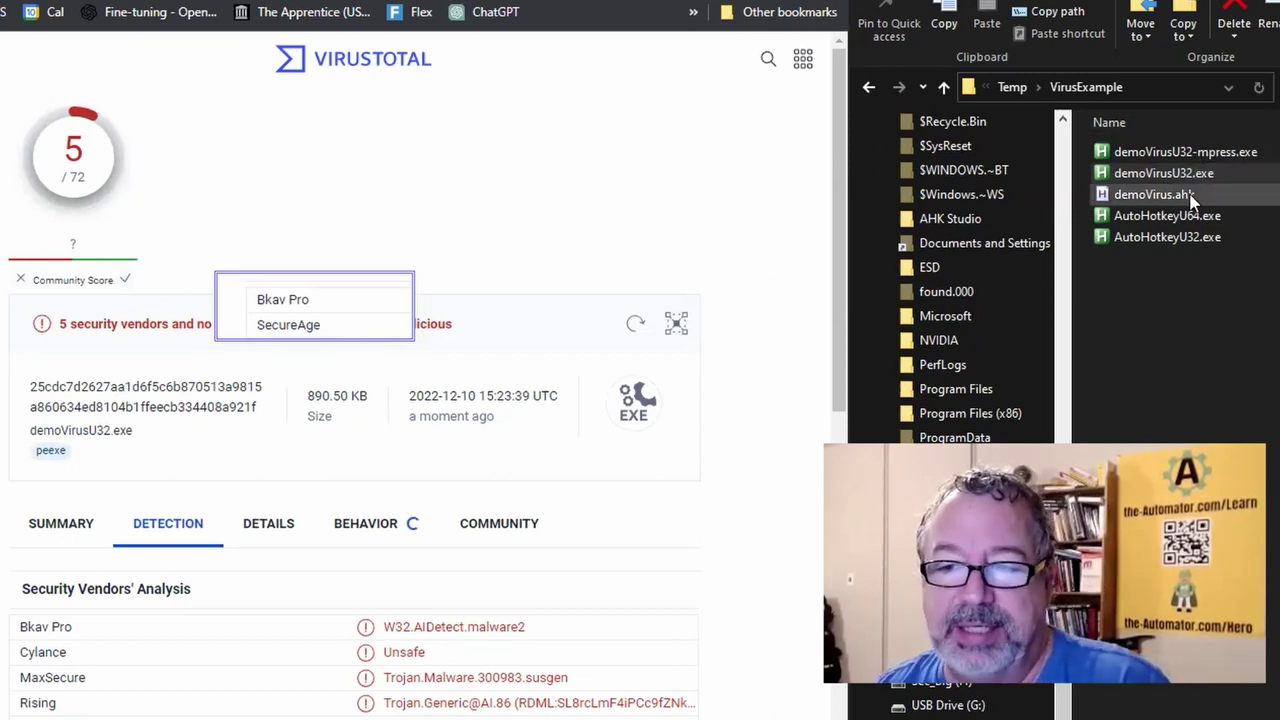
pyautogui.click(1145, 196)
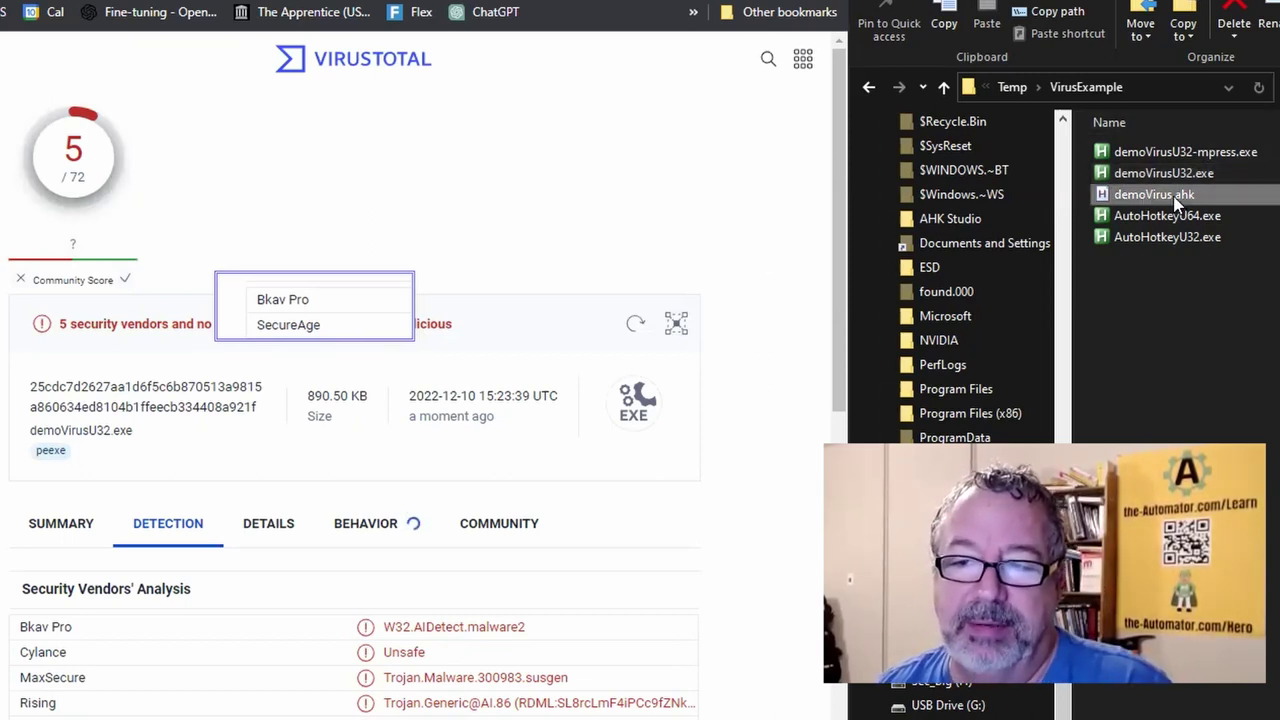
pyautogui.click(1212, 242)
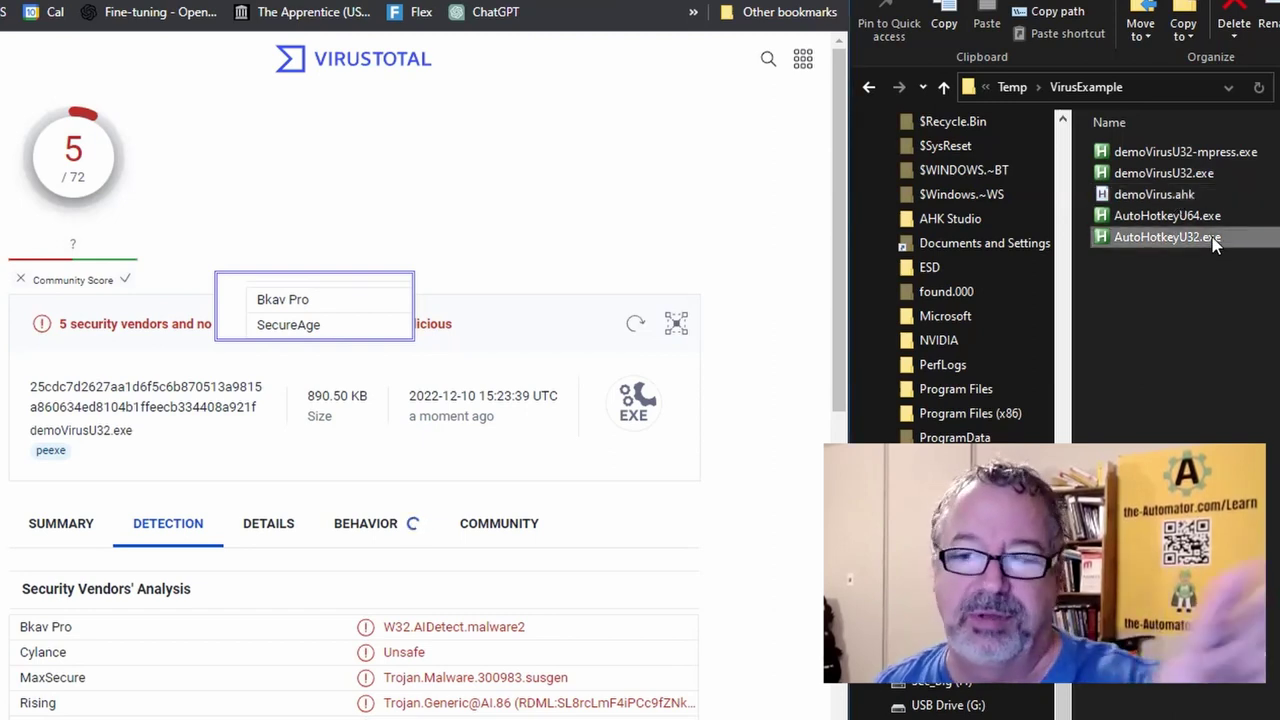
pyautogui.click(1195, 173)
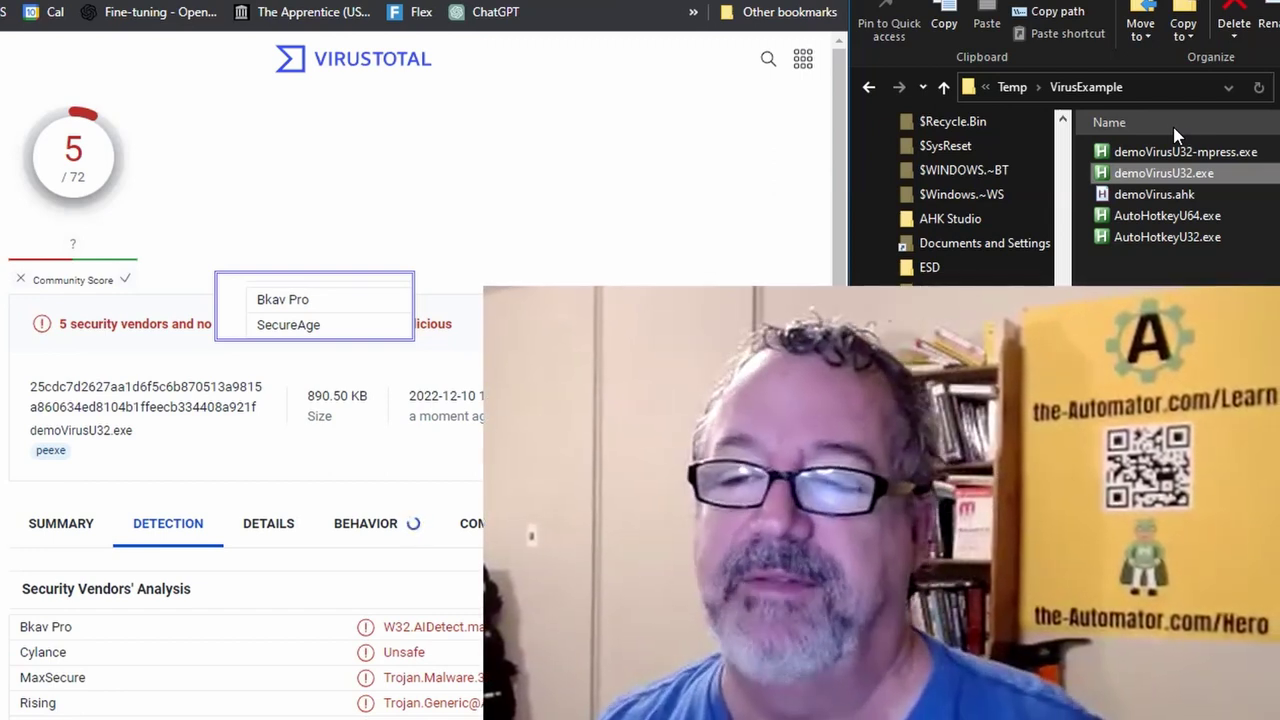
pyautogui.click(1183, 175)
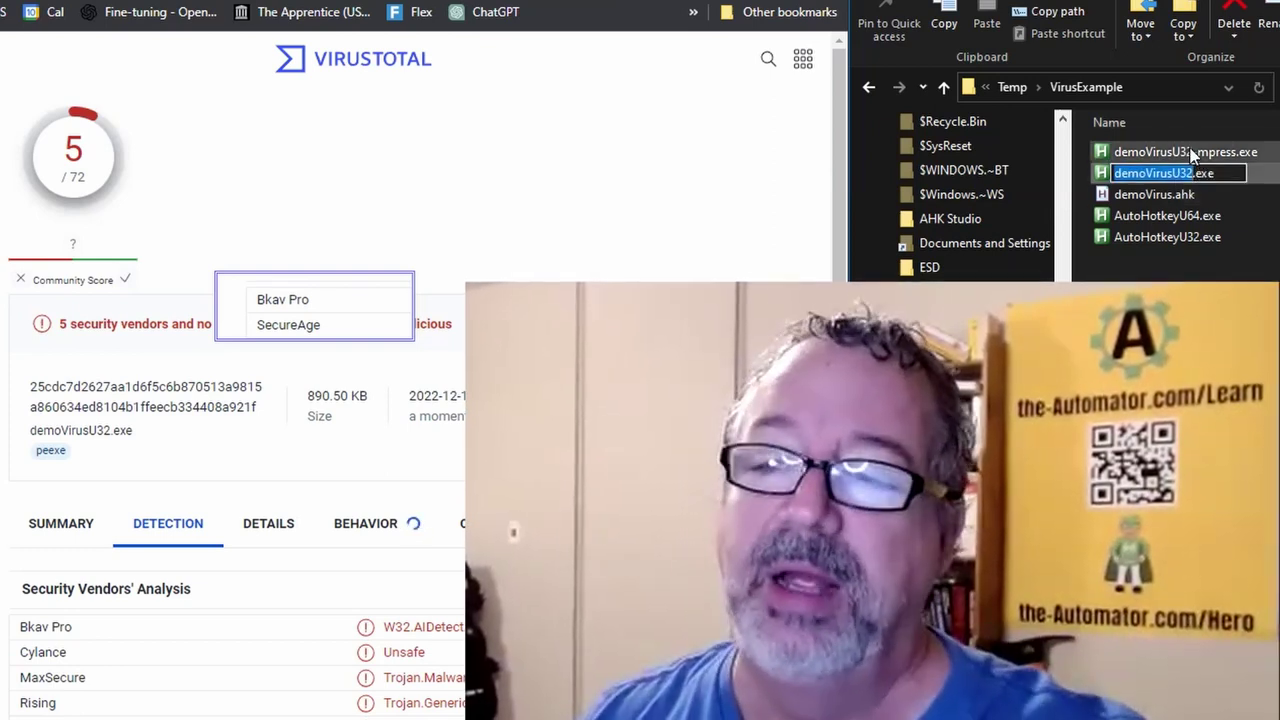
# Step: Submit the MPRESS-compressed demoVirusU32-mpress.exe to VirusTotal and confirm its upload for scanning
pyautogui.click(1195, 152)
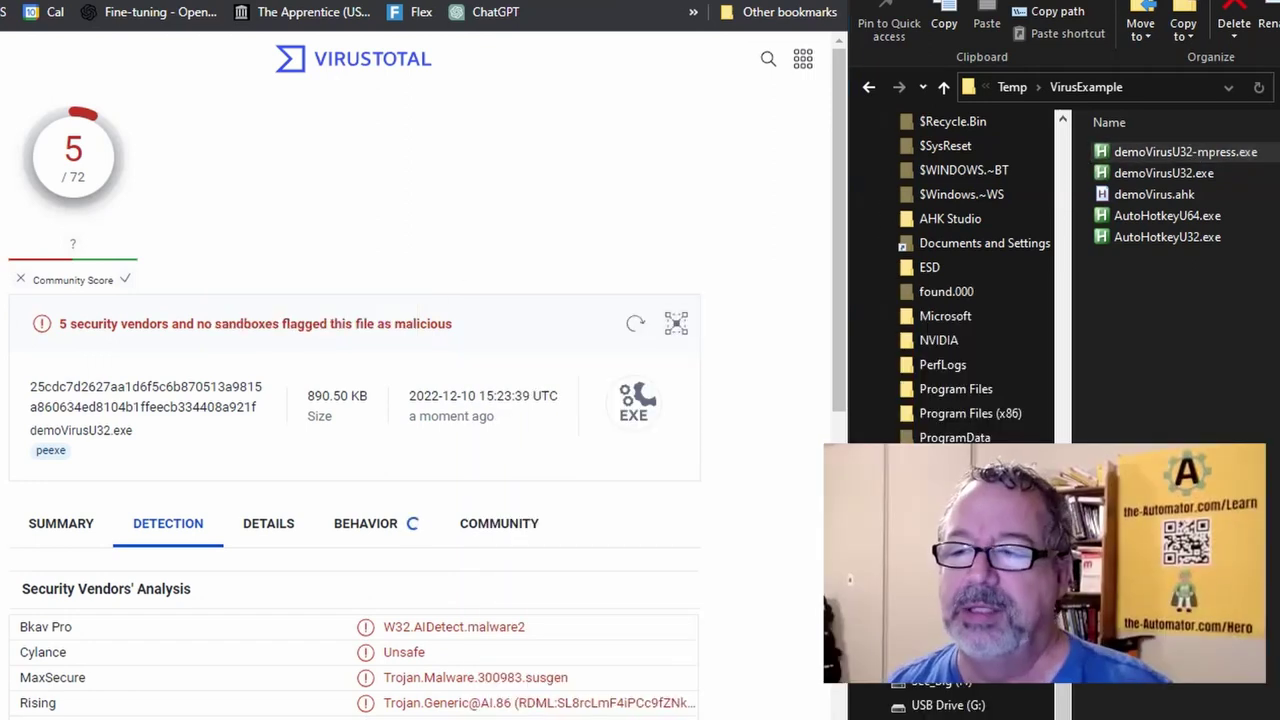
pyautogui.moveTo(1216, 158); pyautogui.dragTo(570, 295)
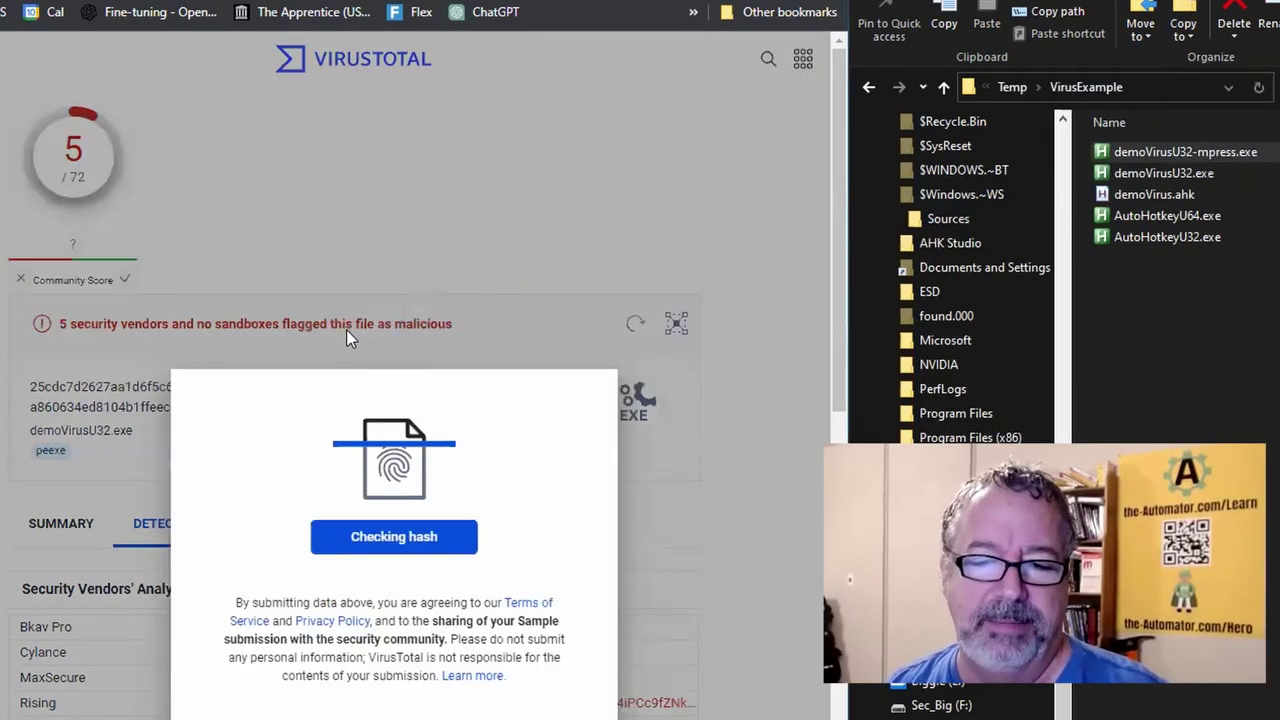
pyautogui.click(414, 562)
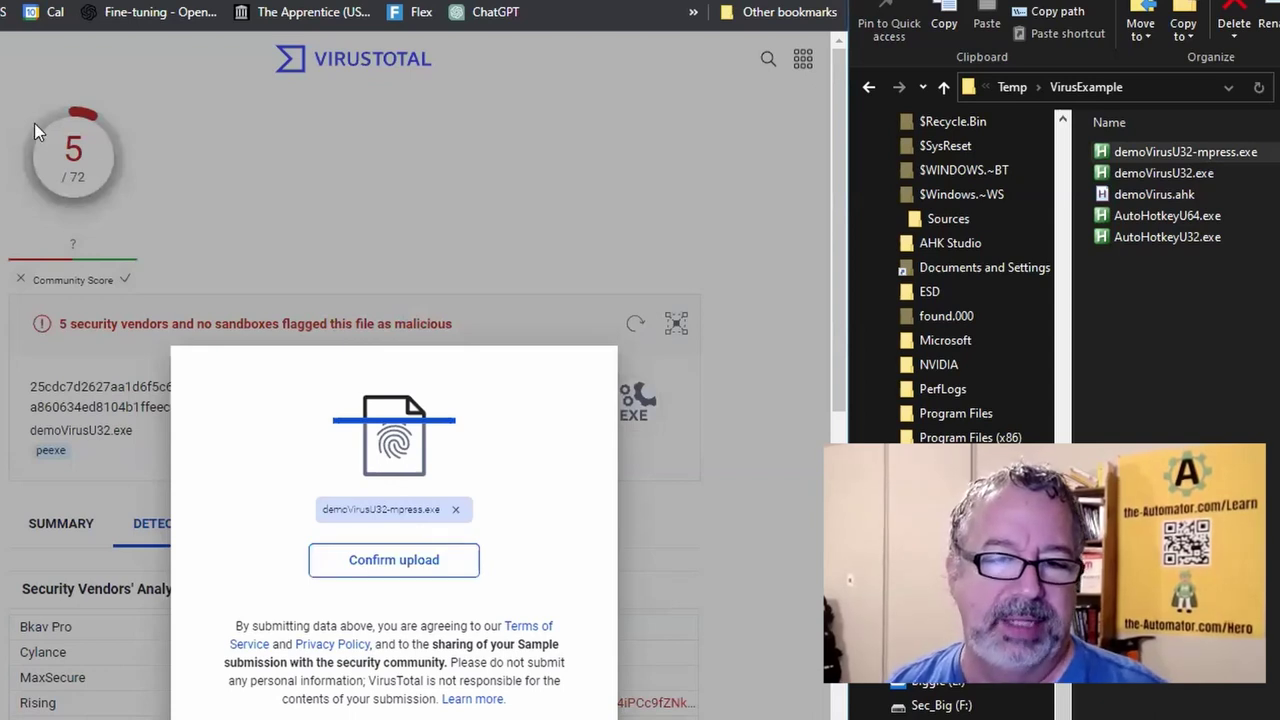
pyautogui.click(119, 181)
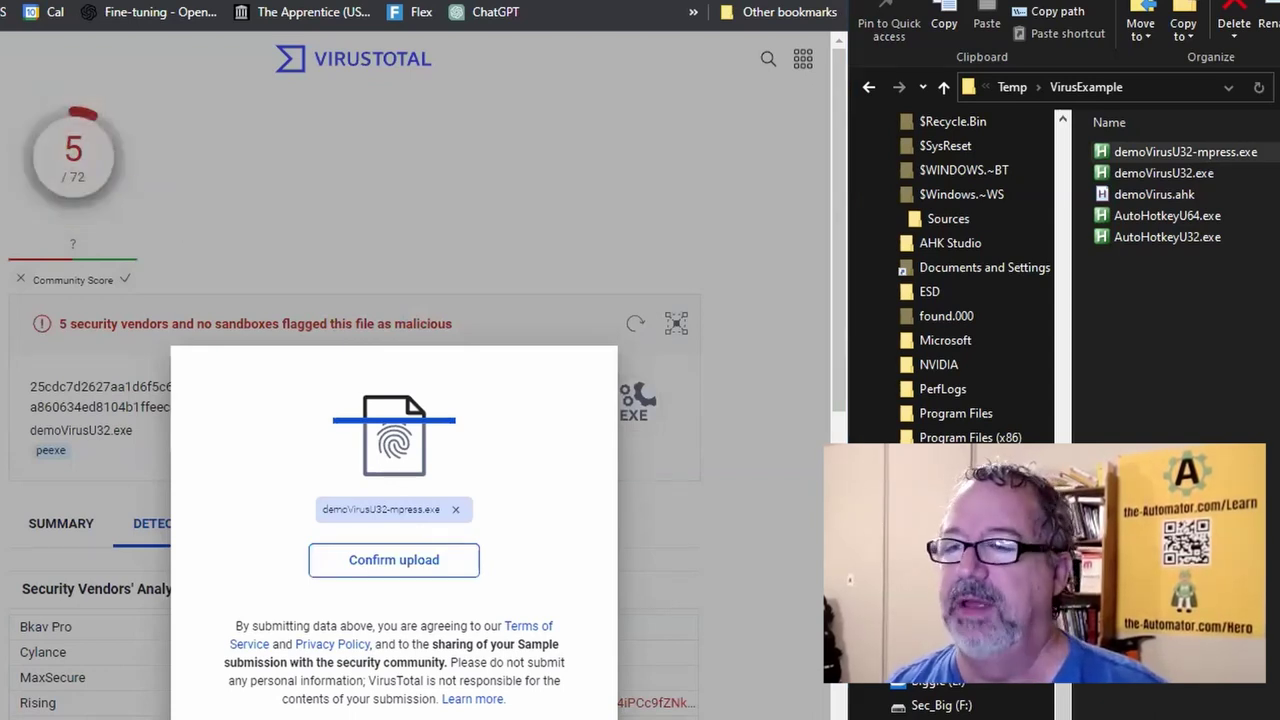
pyautogui.click(388, 561)
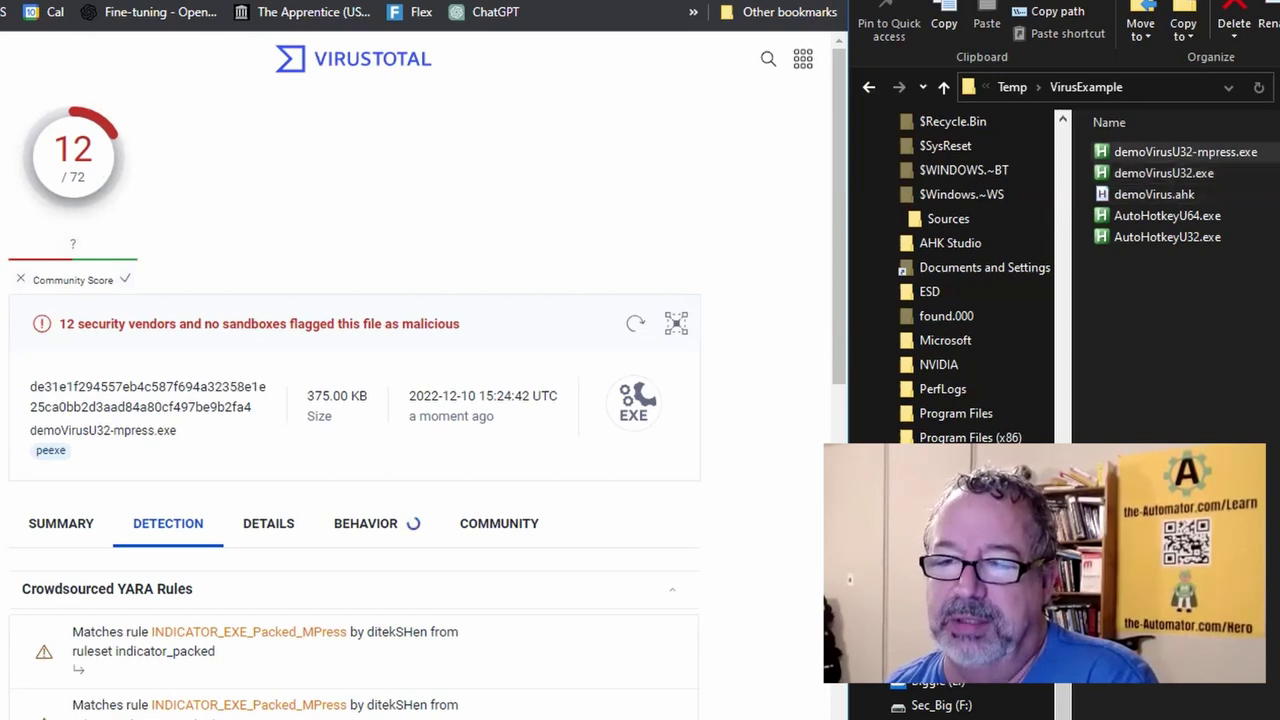
pyautogui.click(1190, 196)
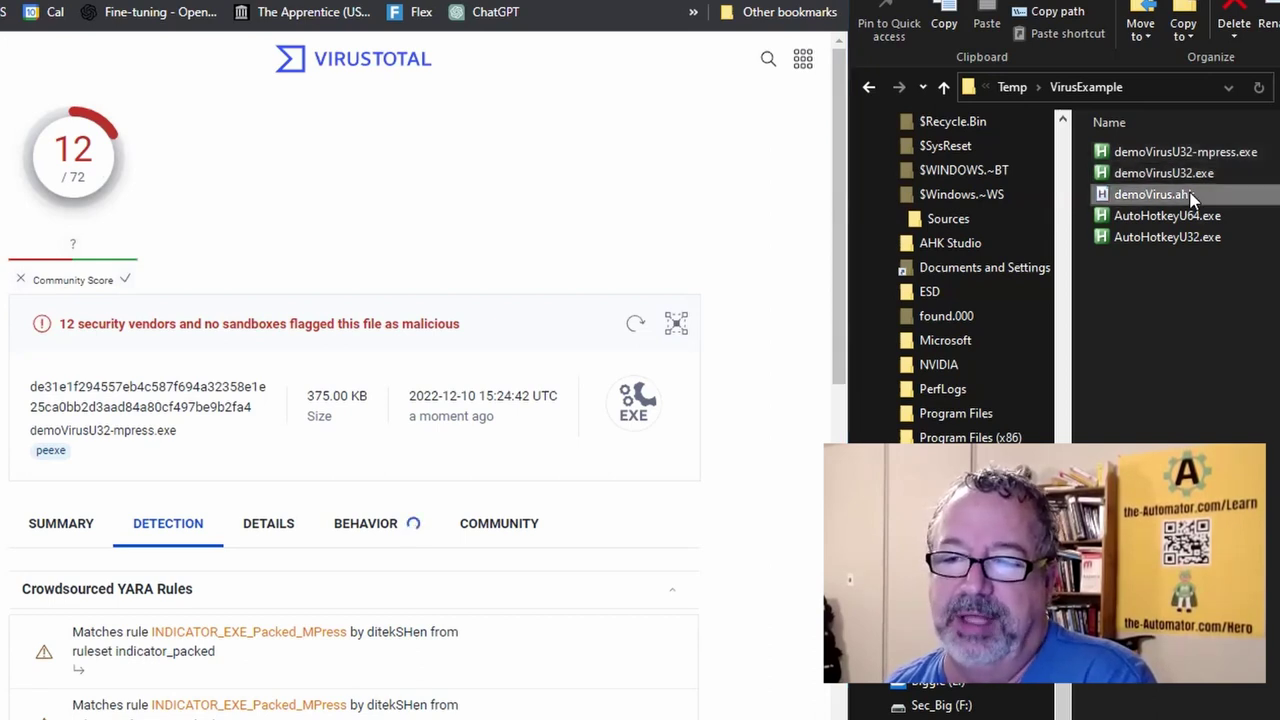
pyautogui.click(1193, 249)
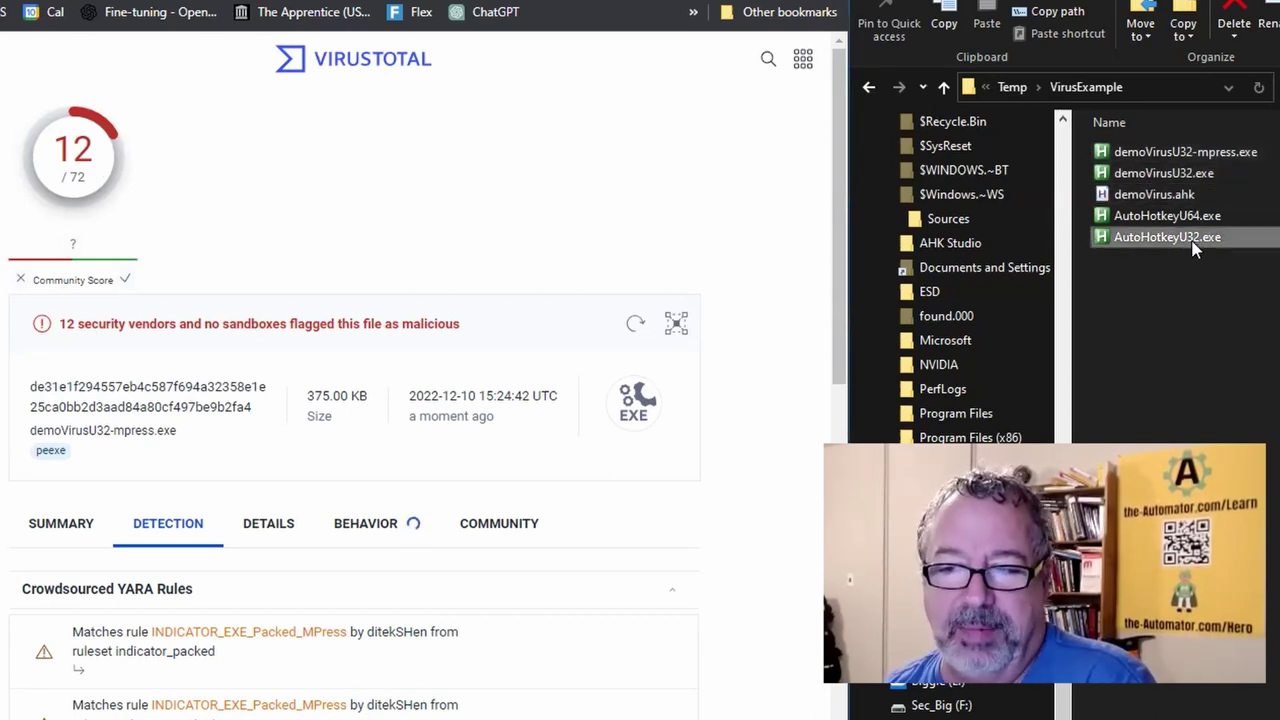